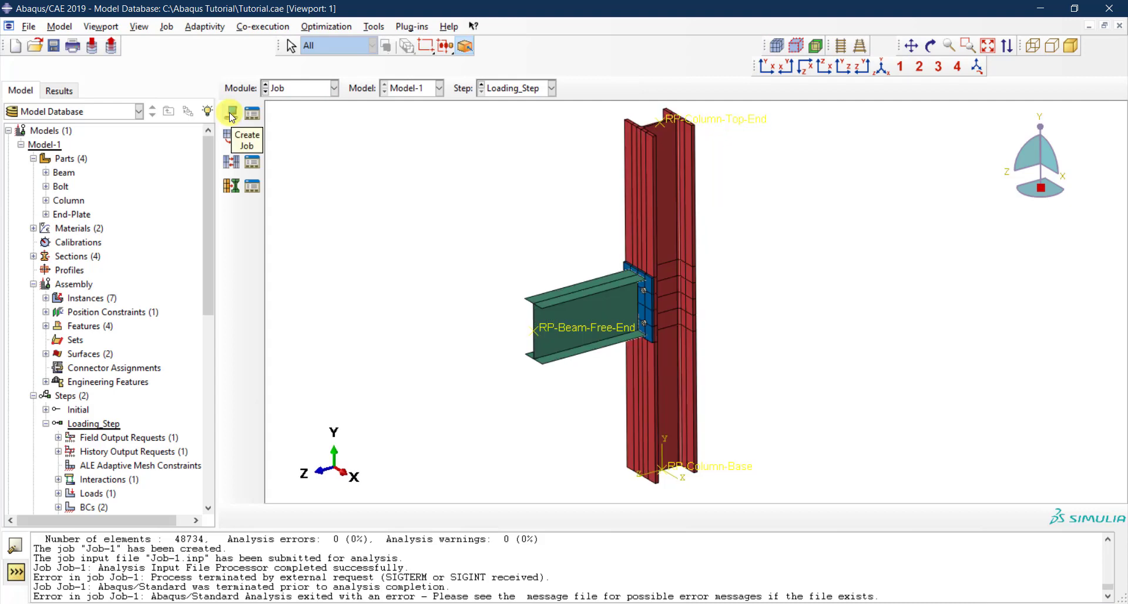
# Create an analysis job named Jon-Steel-Connection with Model-1 as its source.
pyautogui.click(233, 114)
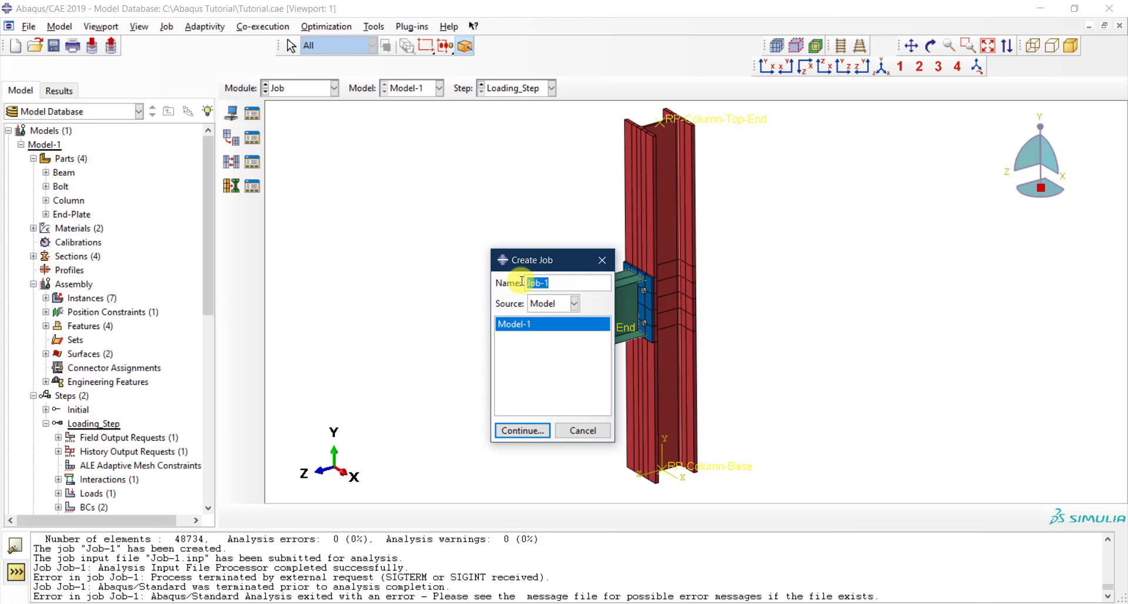
pyautogui.write('Jon')
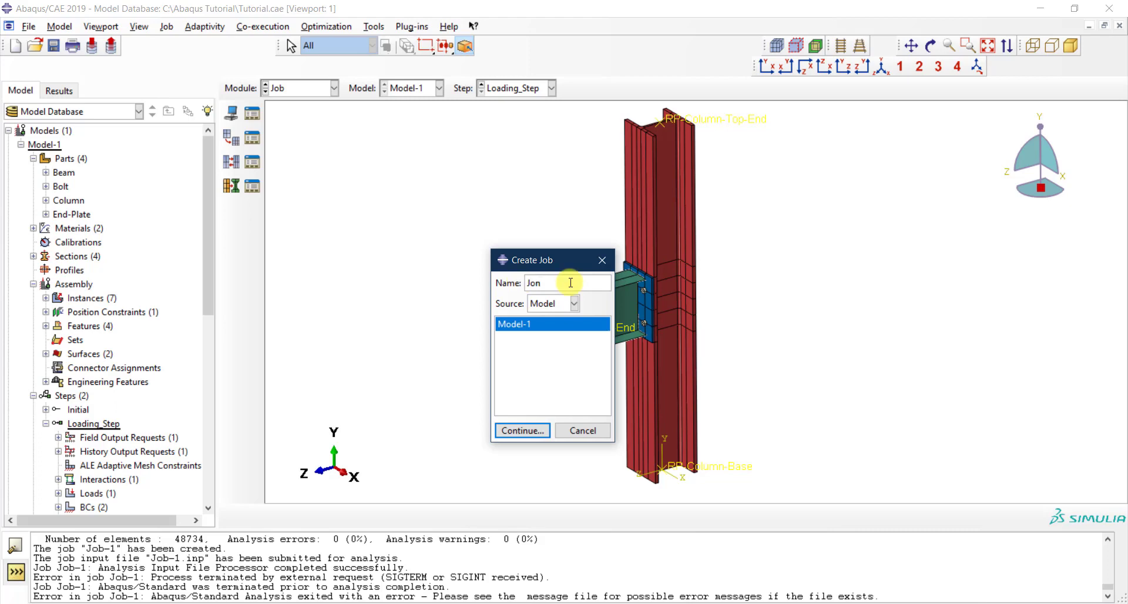
pyautogui.write('-Steel-Connection')
pyautogui.click(569, 305)
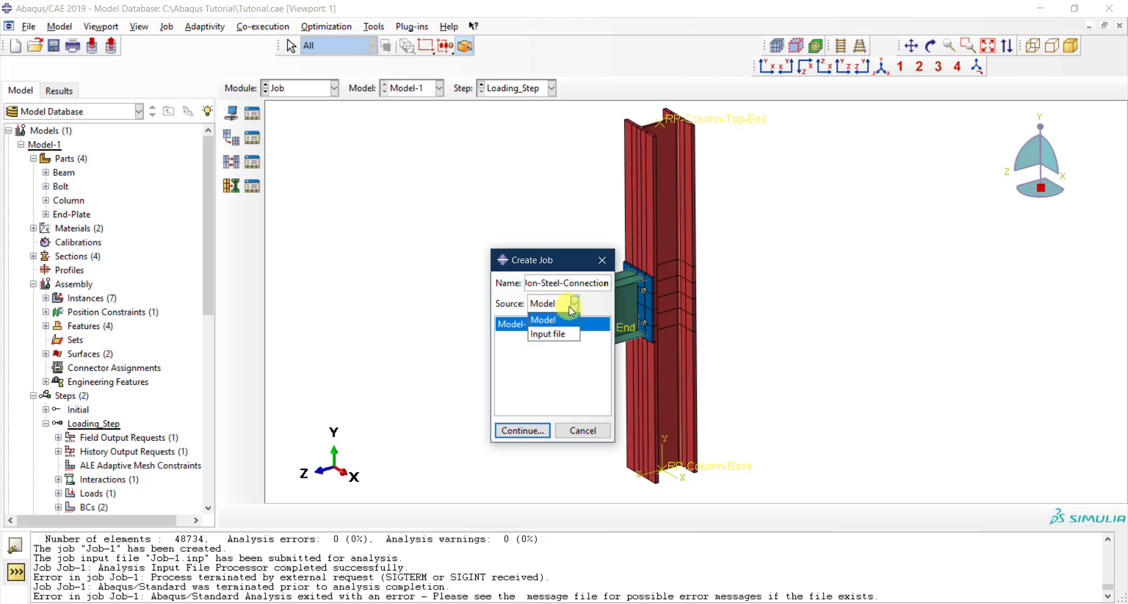
pyautogui.click(575, 306)
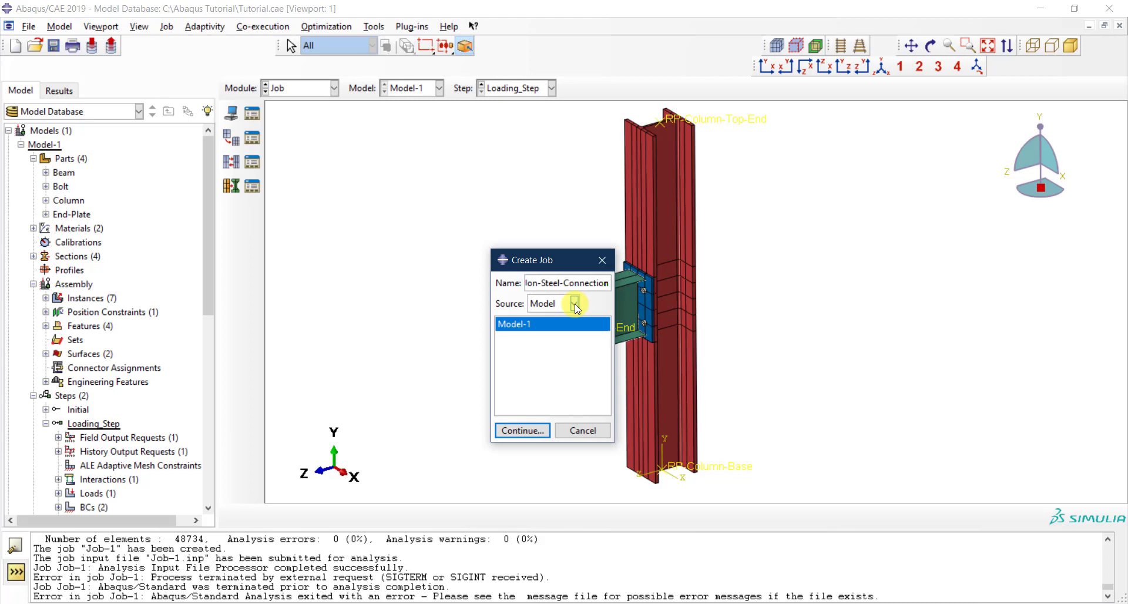
pyautogui.click(516, 431)
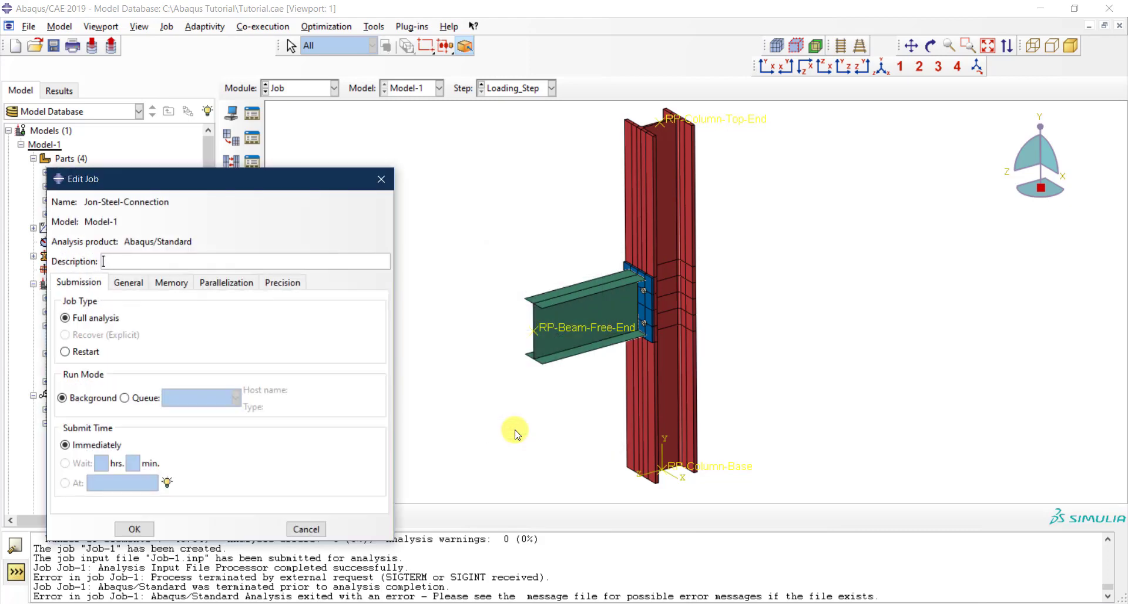
# Enable multiple processors for the job and set their number to 4.
pyautogui.moveTo(231, 179); pyautogui.dragTo(442, 110)
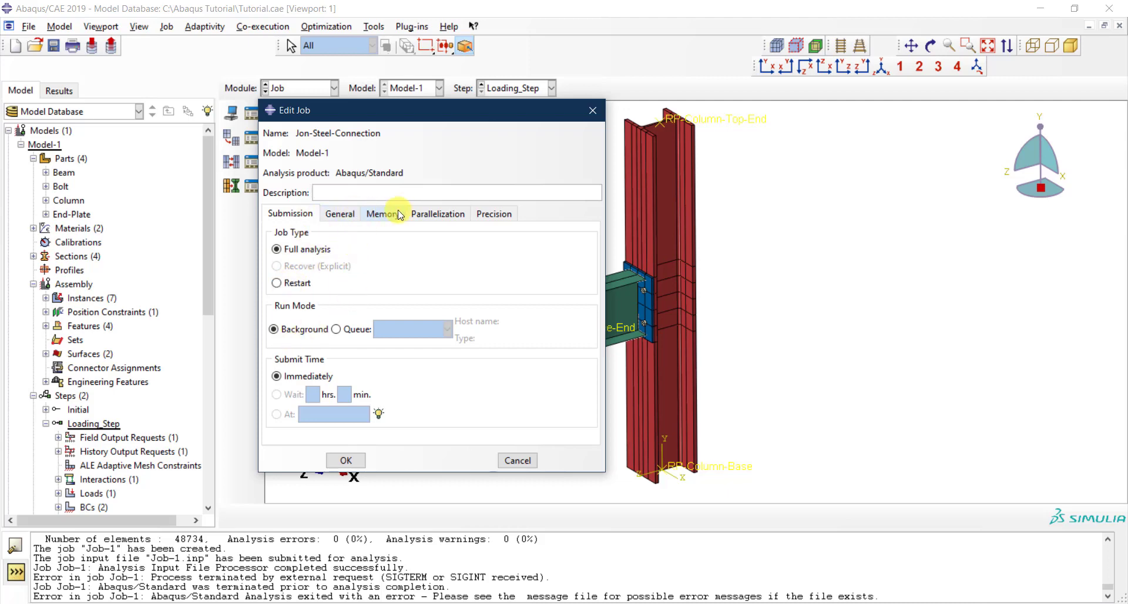
pyautogui.click(427, 215)
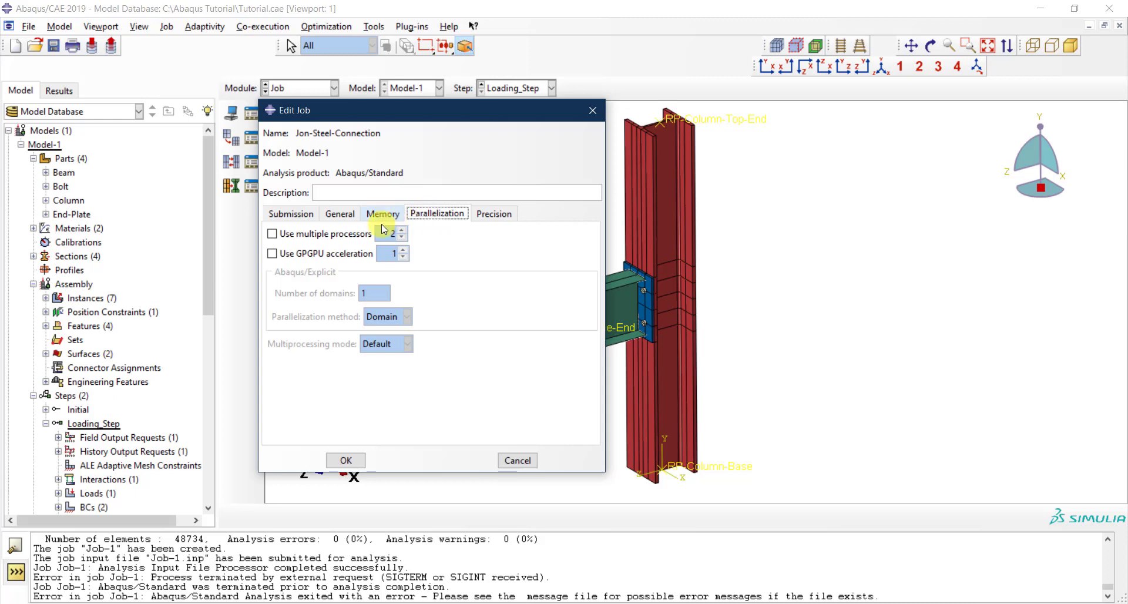
pyautogui.click(329, 237)
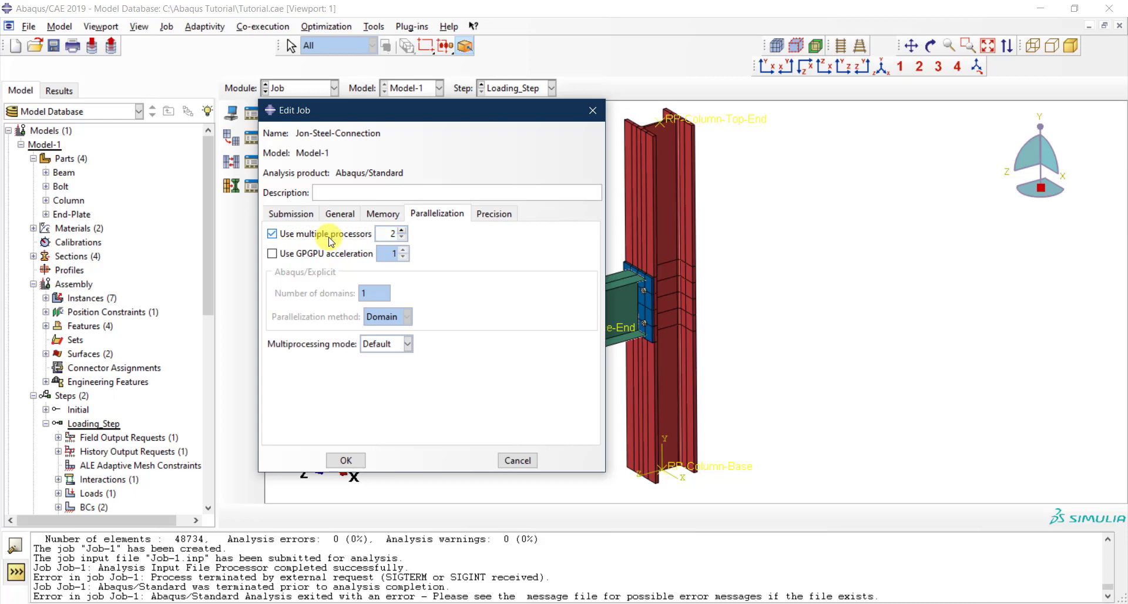
pyautogui.click(401, 230)
# Review the job's submission, general, memory, parallelization and precision settings and accept the job definition.
pyautogui.click(290, 219)
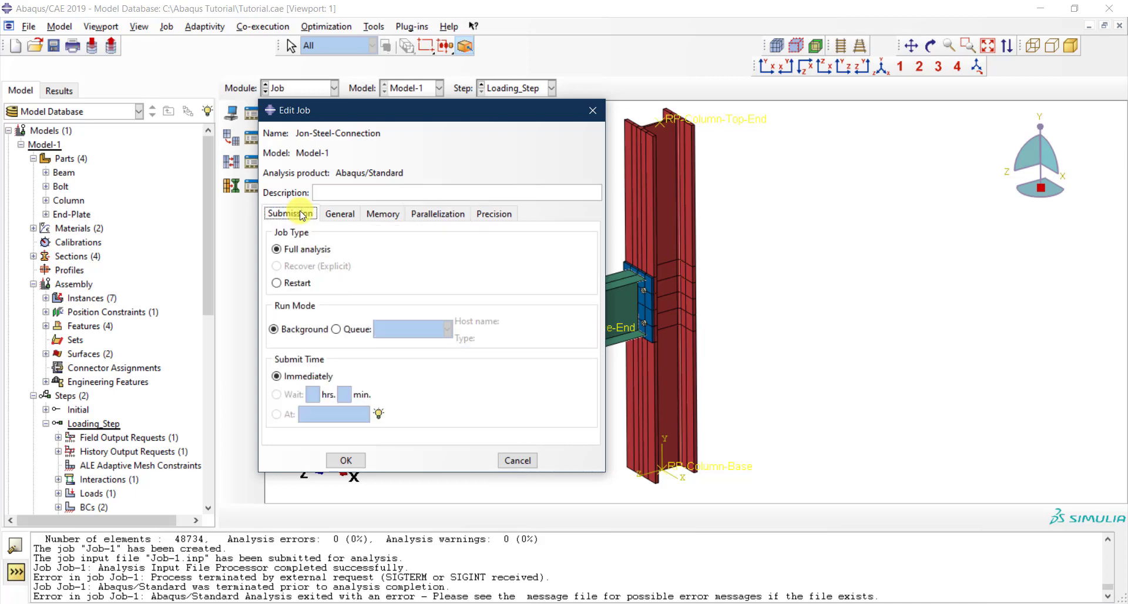
pyautogui.click(338, 214)
pyautogui.click(378, 216)
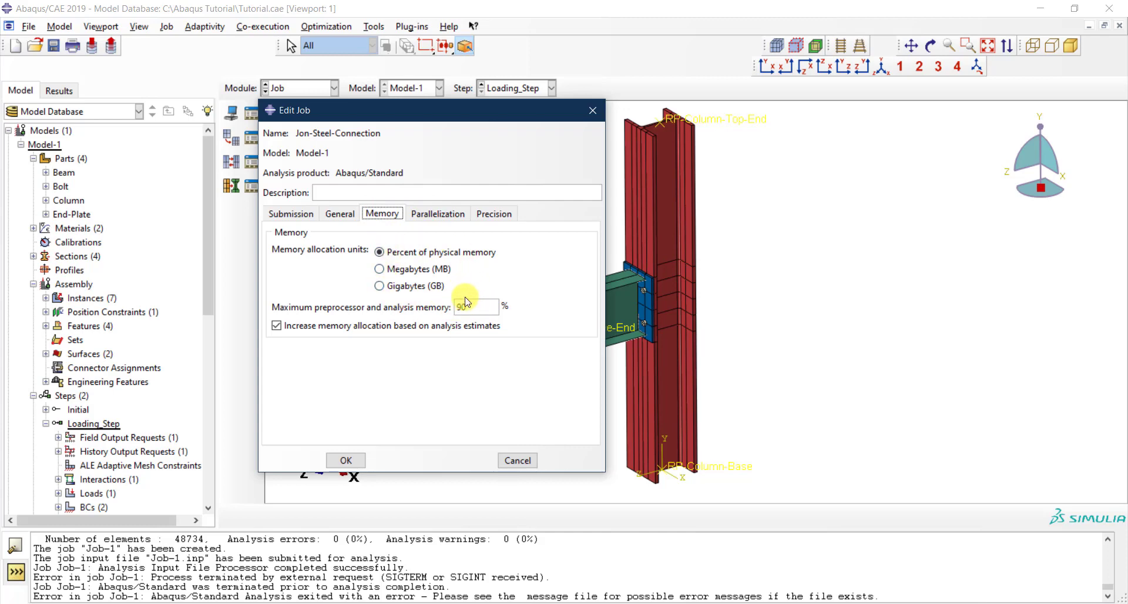
pyautogui.click(492, 214)
pyautogui.click(439, 214)
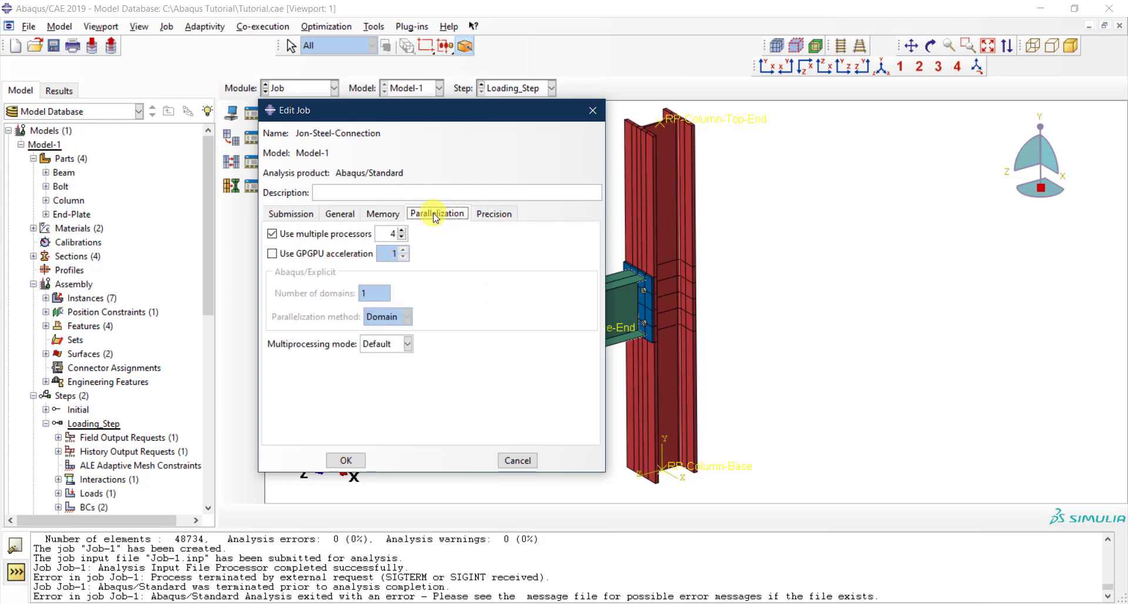
pyautogui.click(487, 216)
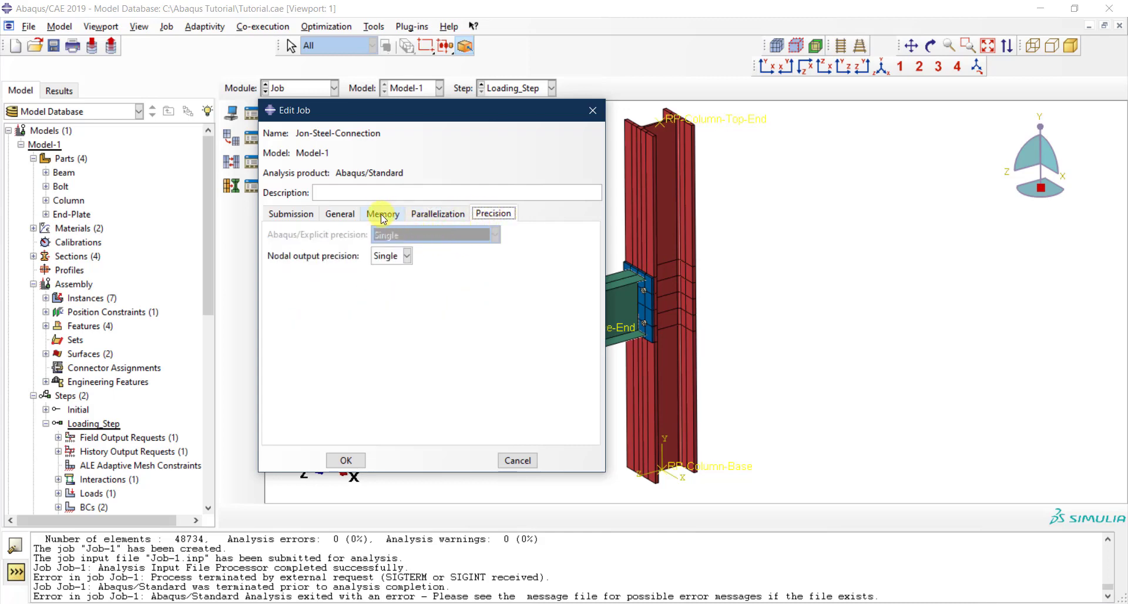
pyautogui.click(340, 214)
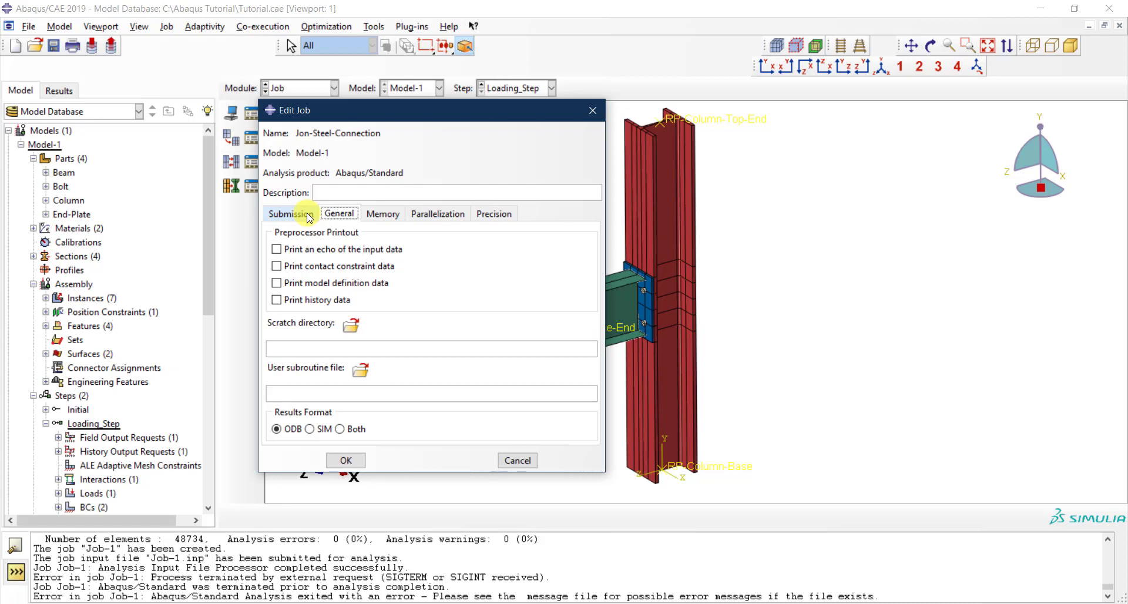
pyautogui.click(308, 215)
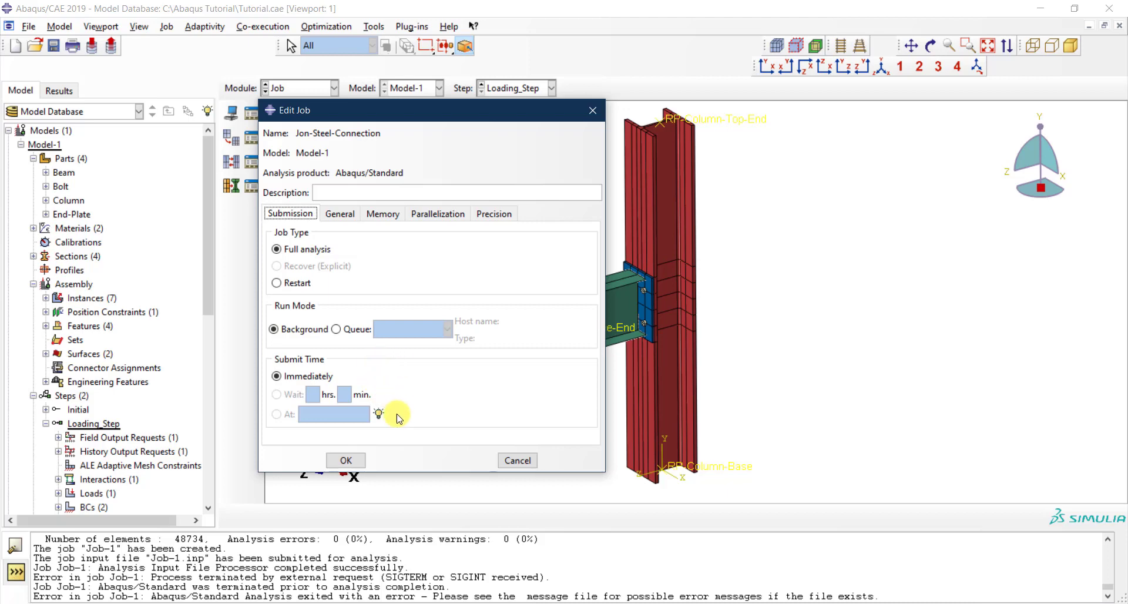
pyautogui.click(346, 460)
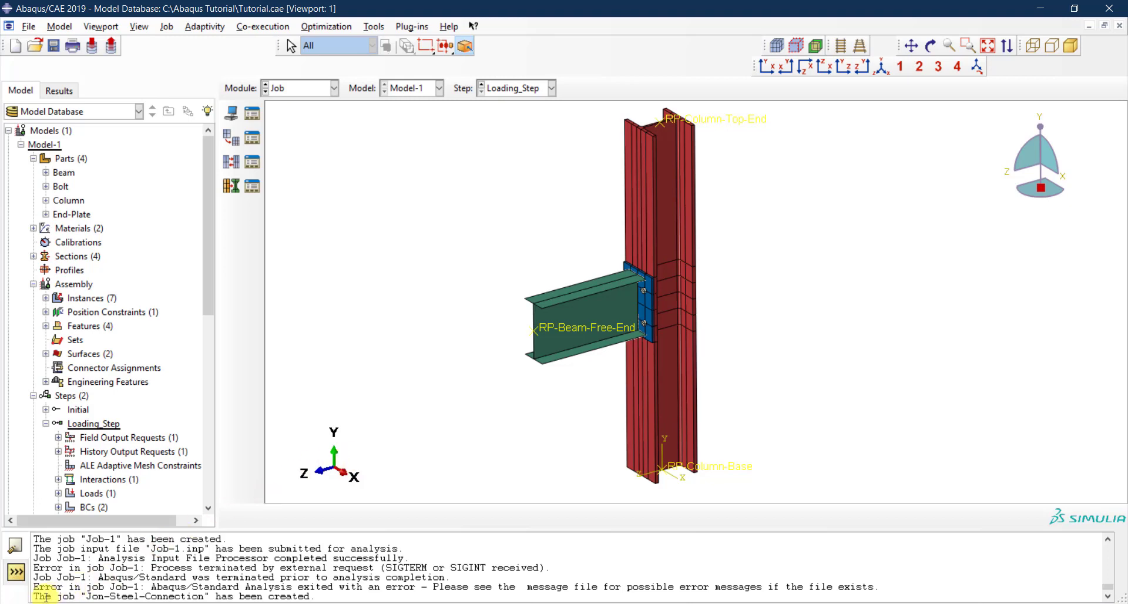
pyautogui.moveTo(35, 595); pyautogui.dragTo(316, 596)
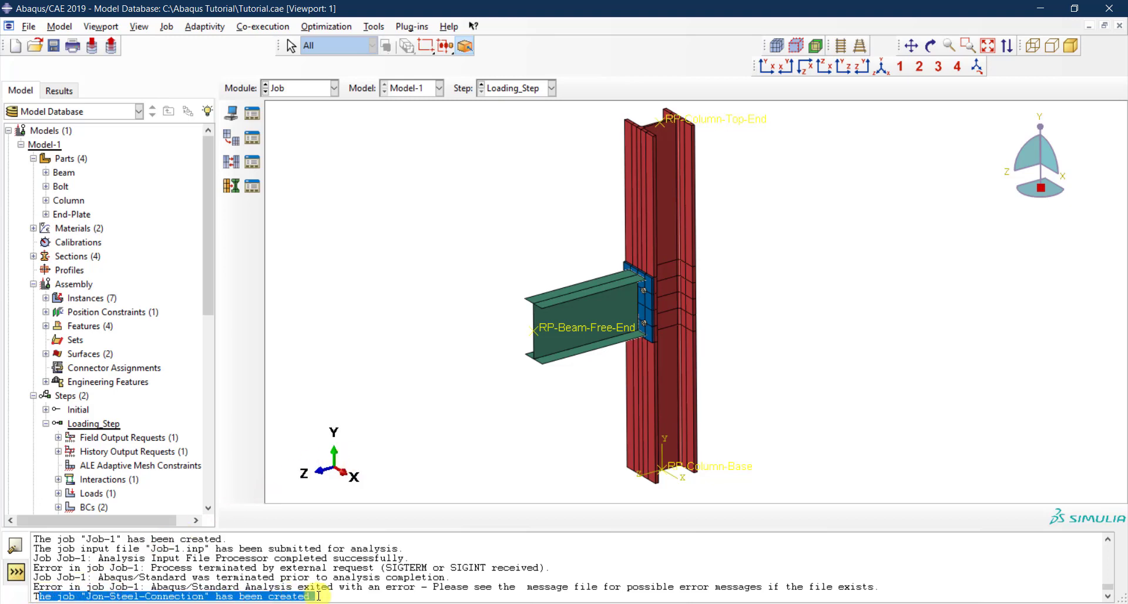
pyautogui.click(315, 595)
# Rename the Jon-Steel-Connection job as Job-Monotonic in the Job Manager.
pyautogui.click(231, 141)
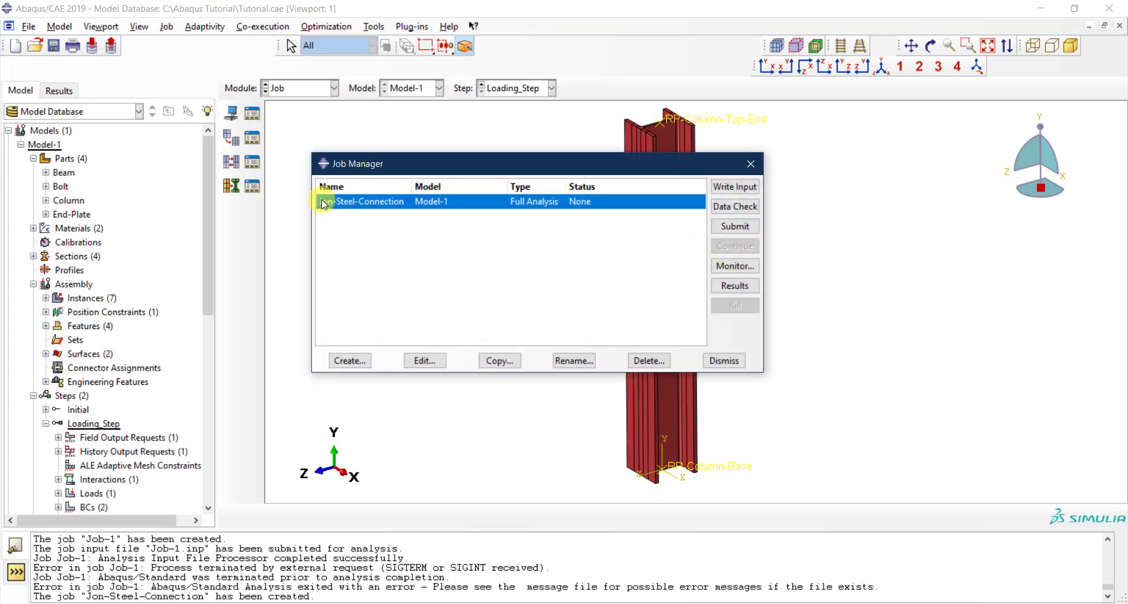
pyautogui.click(736, 227)
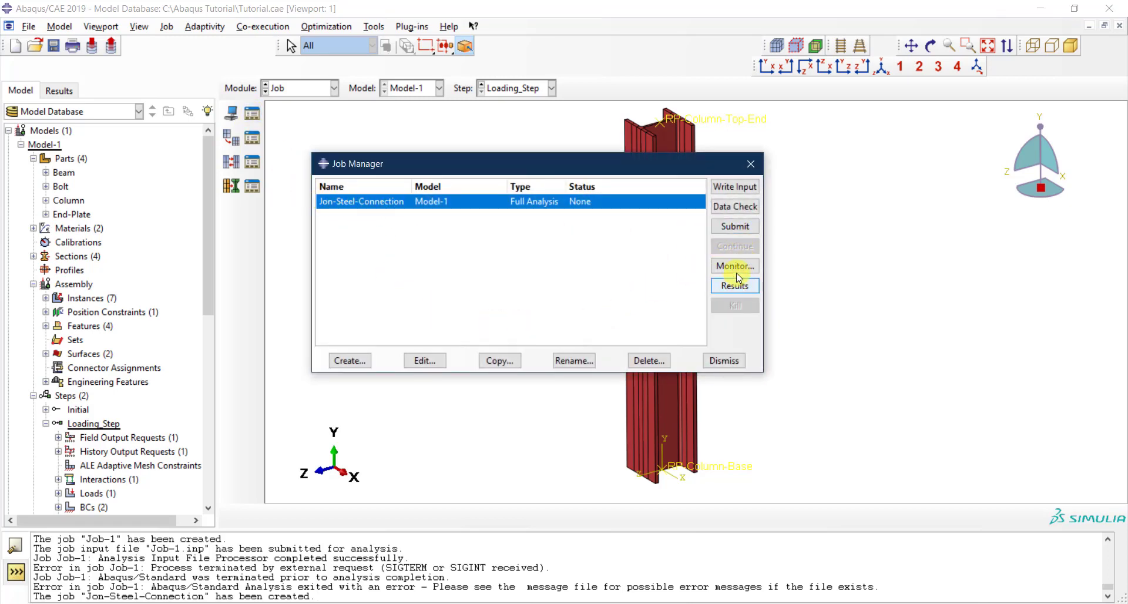
pyautogui.click(588, 362)
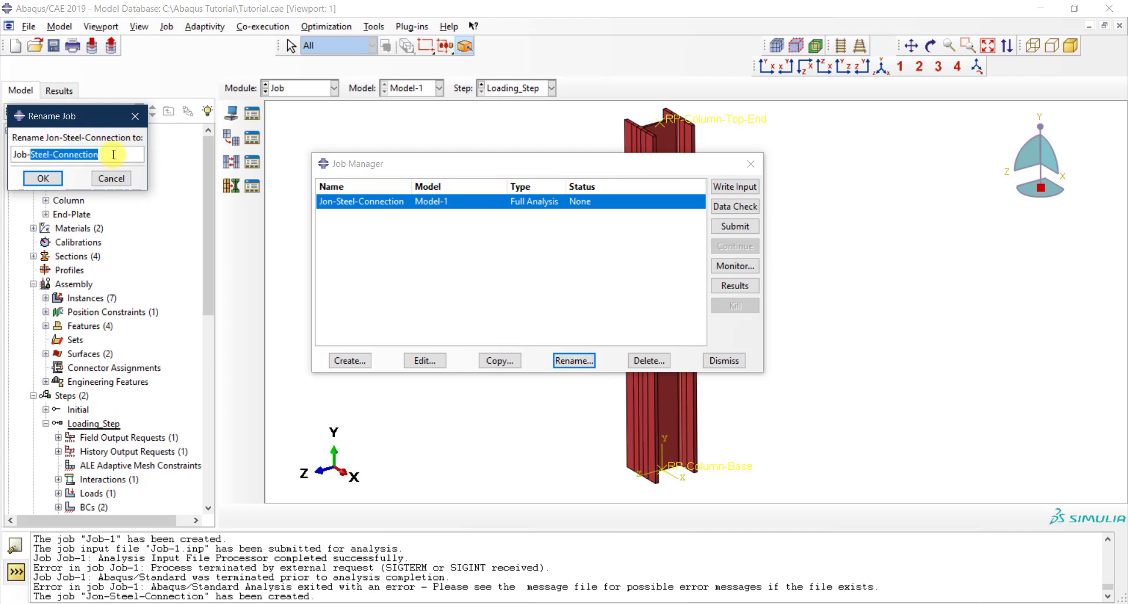
pyautogui.press('BackSpace')
pyautogui.press('BackSpace')
pyautogui.write('-Mo')
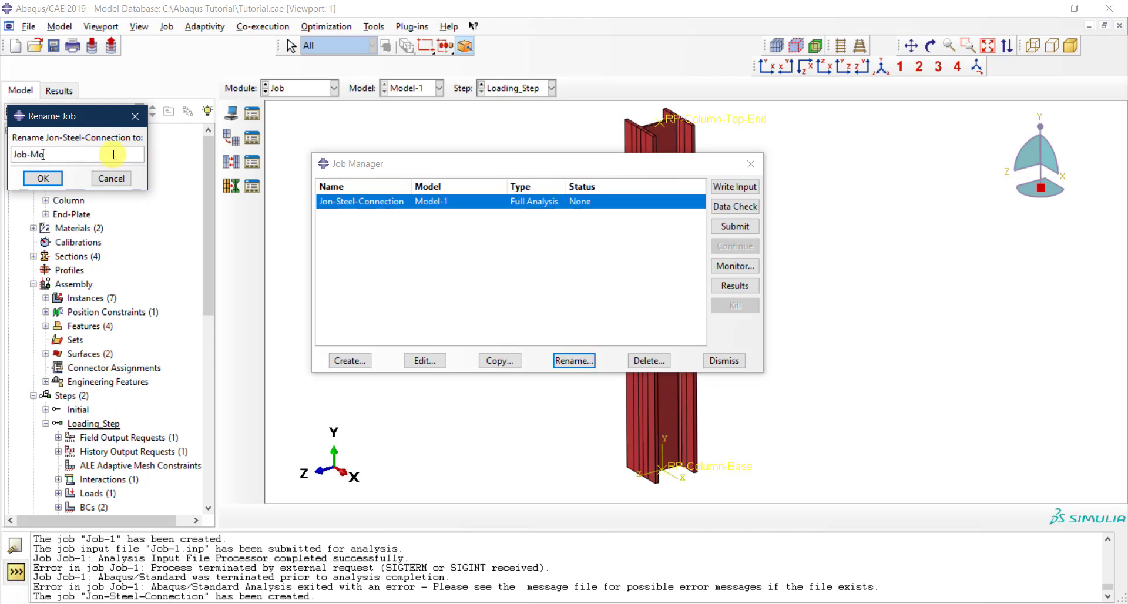
pyautogui.write('notonic')
pyautogui.click(45, 178)
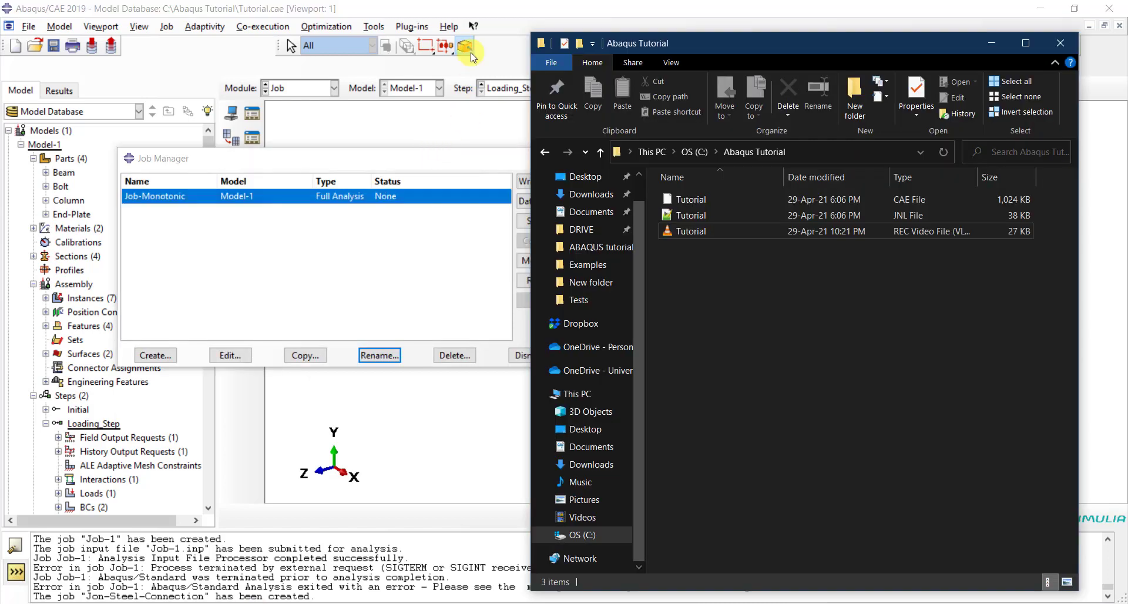
# Place the Abaqus/CAE window beside File Explorer and examine the Tutorial files in the Abaqus Tutorial folder.
pyautogui.moveTo(440, 6); pyautogui.dragTo(1, 85)
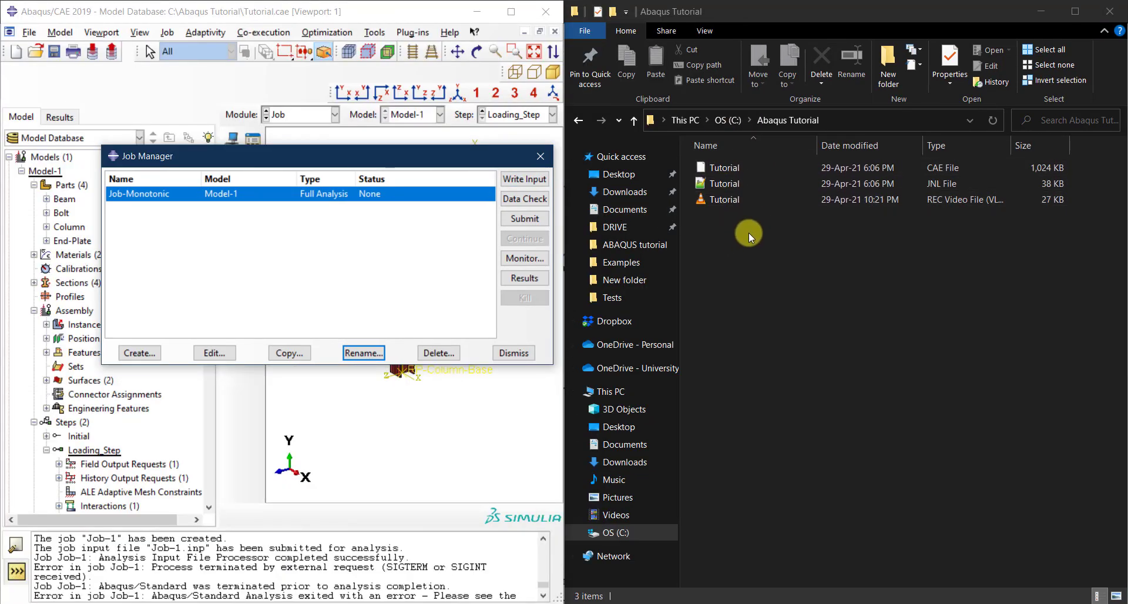
pyautogui.click(738, 171)
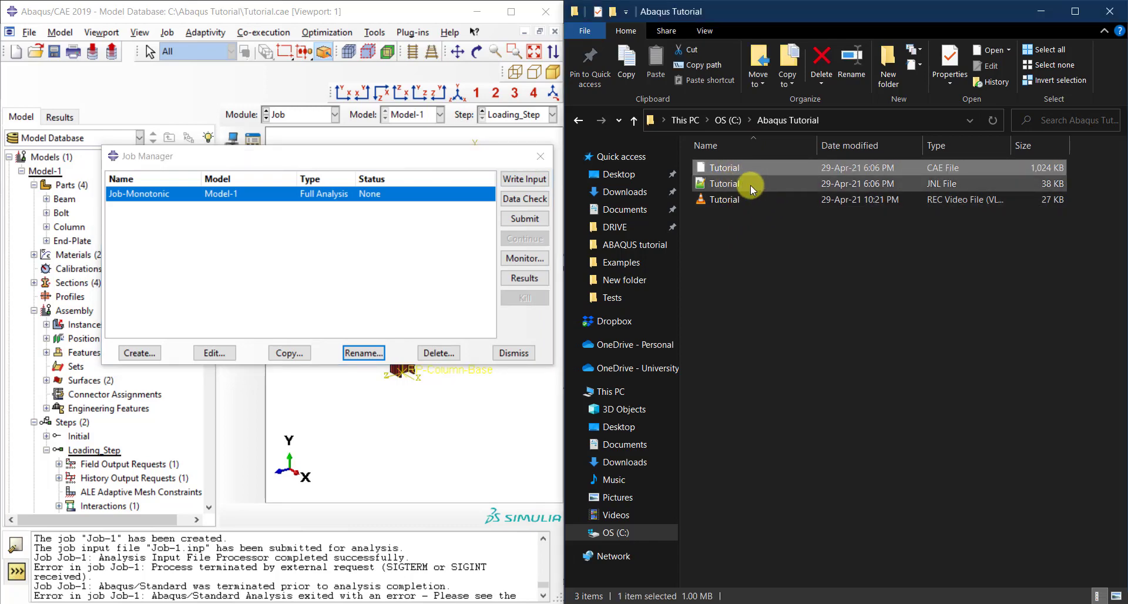
pyautogui.click(741, 185)
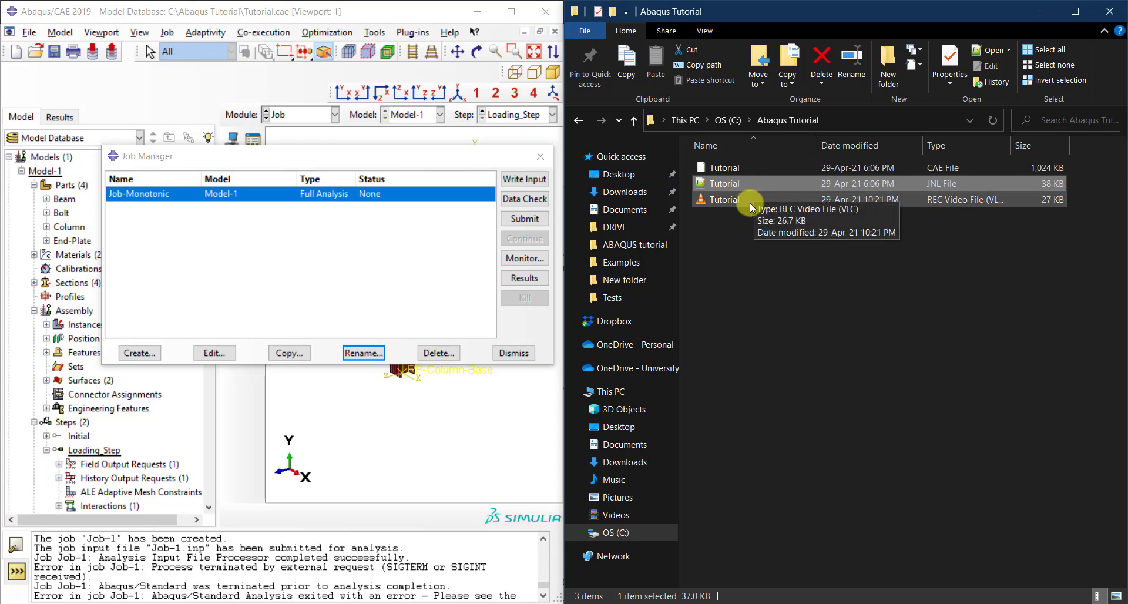
pyautogui.keyDown('ctrl'); pyautogui.click(750, 201); pyautogui.keyUp('ctrl')
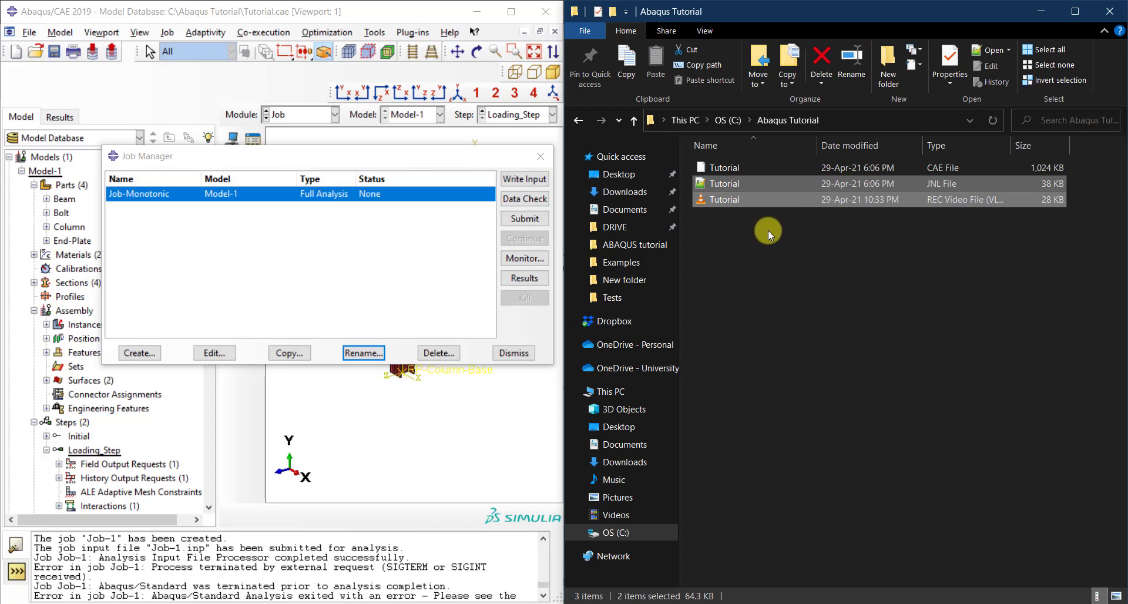
pyautogui.click(767, 230)
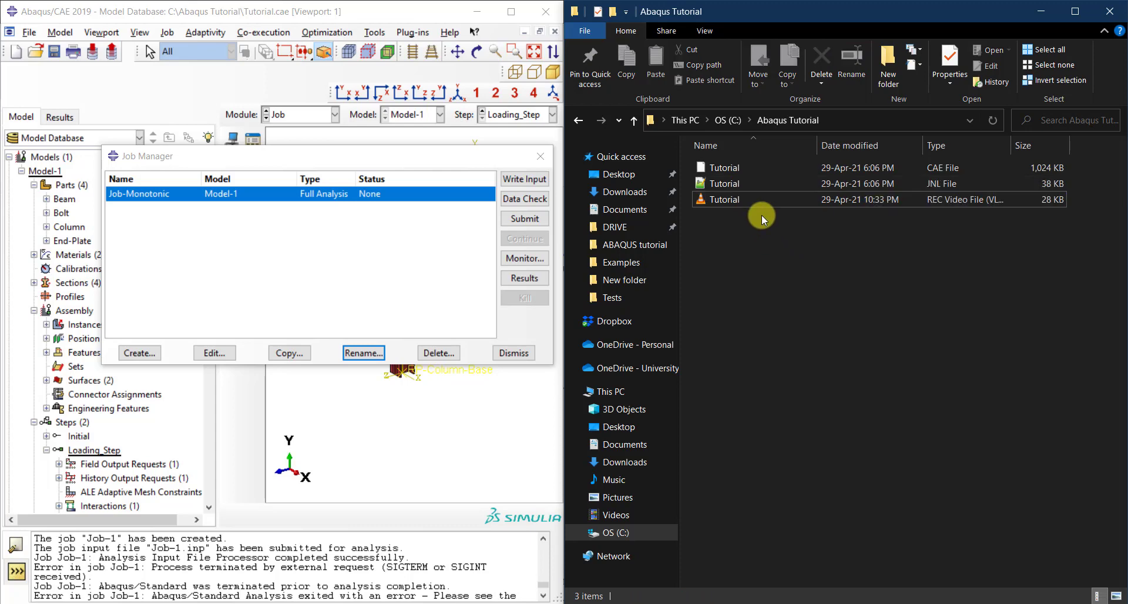
# Write the input file for Job-Monotonic and open the resulting INP file in Notepad.
pyautogui.click(533, 183)
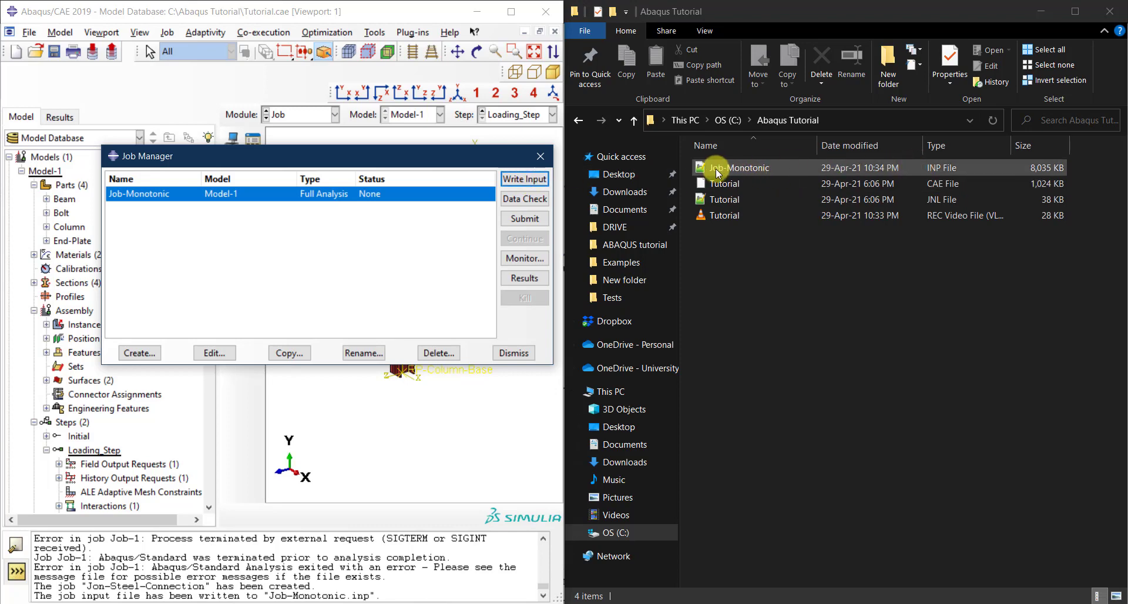
pyautogui.rightClick(759, 168)
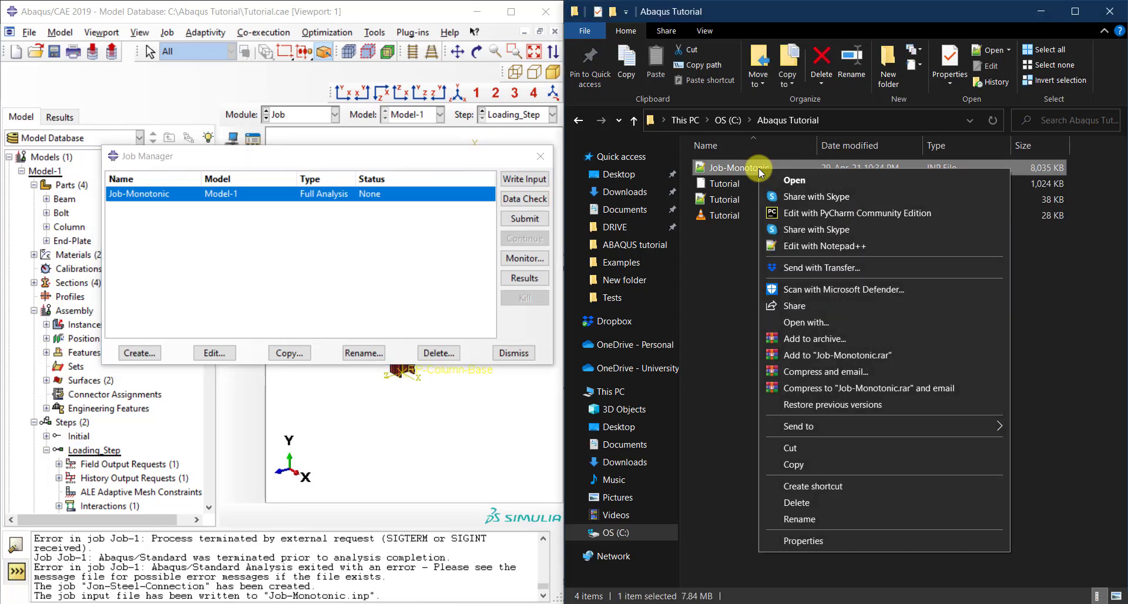
pyautogui.click(803, 322)
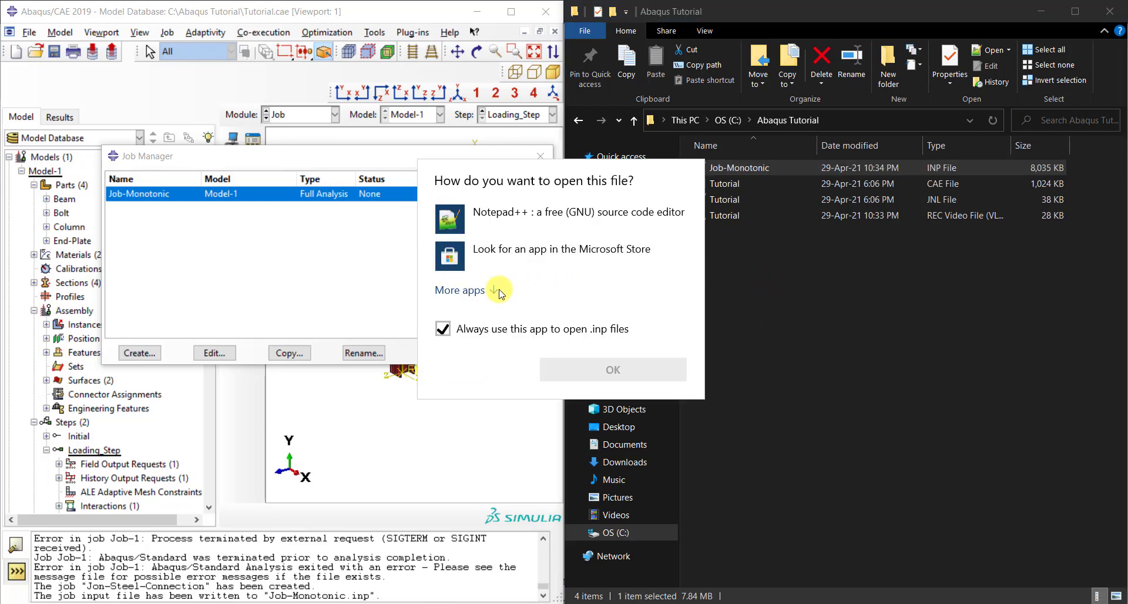
pyautogui.click(497, 291)
pyautogui.scroll(-6, 501, 291)
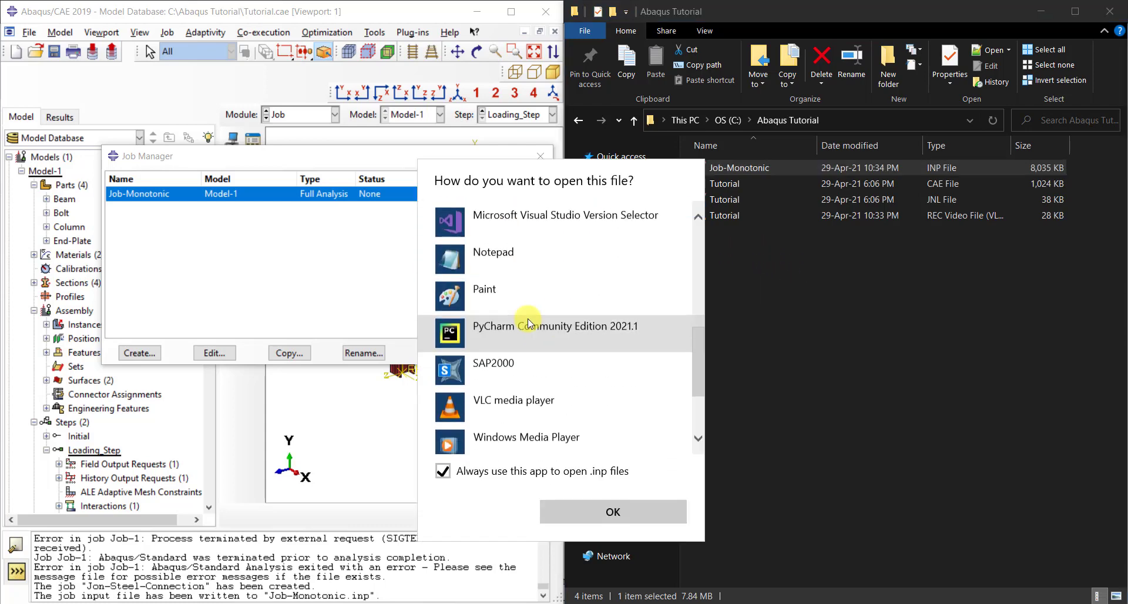
pyautogui.doubleClick(535, 241)
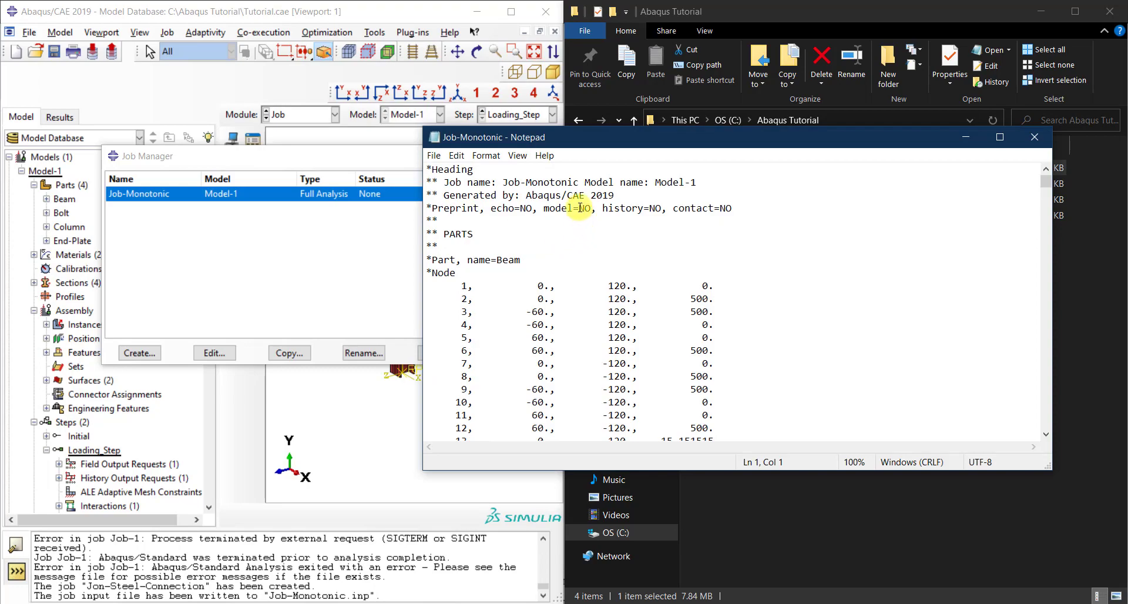
# Examine the boundary condition, load, output request and interaction definitions near the end of the Job-Monotonic input file.
pyautogui.moveTo(1046, 179); pyautogui.dragTo(1042, 433)
pyautogui.scroll(8, 693, 335)
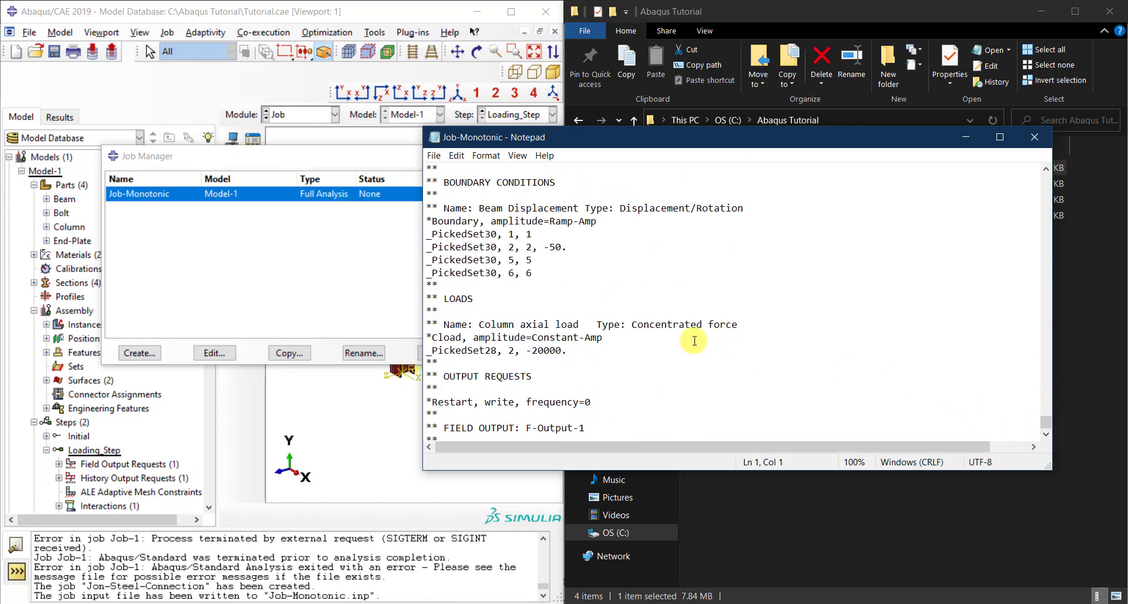
pyautogui.scroll(1, 694, 341)
pyautogui.moveTo(545, 350); pyautogui.dragTo(474, 286)
pyautogui.click(589, 361)
pyautogui.scroll(-4, 591, 358)
pyautogui.moveTo(552, 340); pyautogui.dragTo(521, 285)
pyautogui.scroll(15, 643, 334)
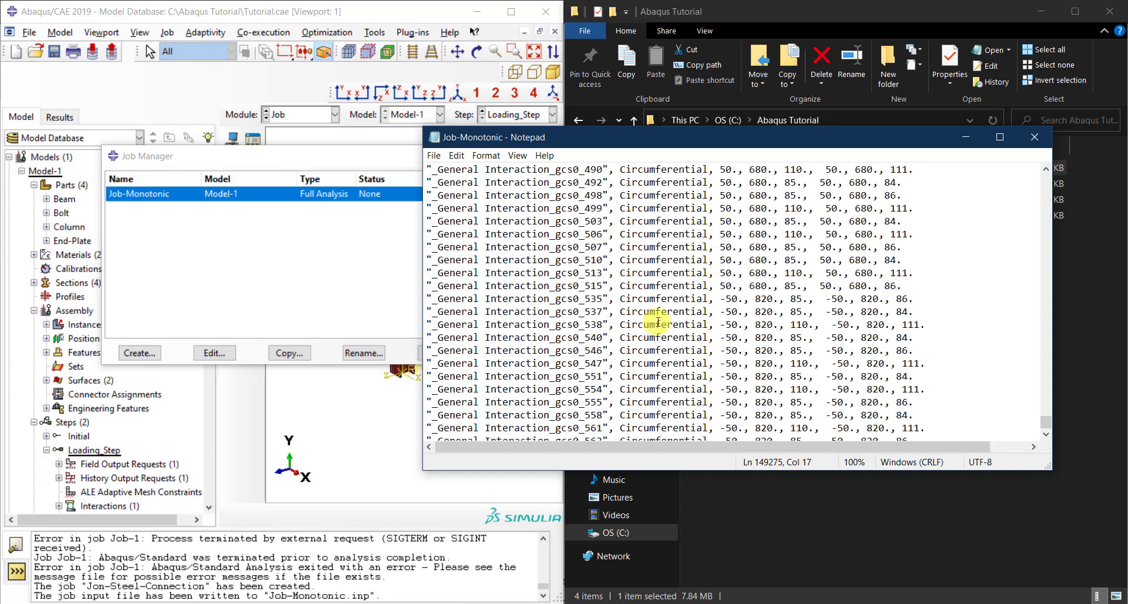
pyautogui.scroll(5, 710, 318)
pyautogui.moveTo(712, 319); pyautogui.dragTo(580, 262)
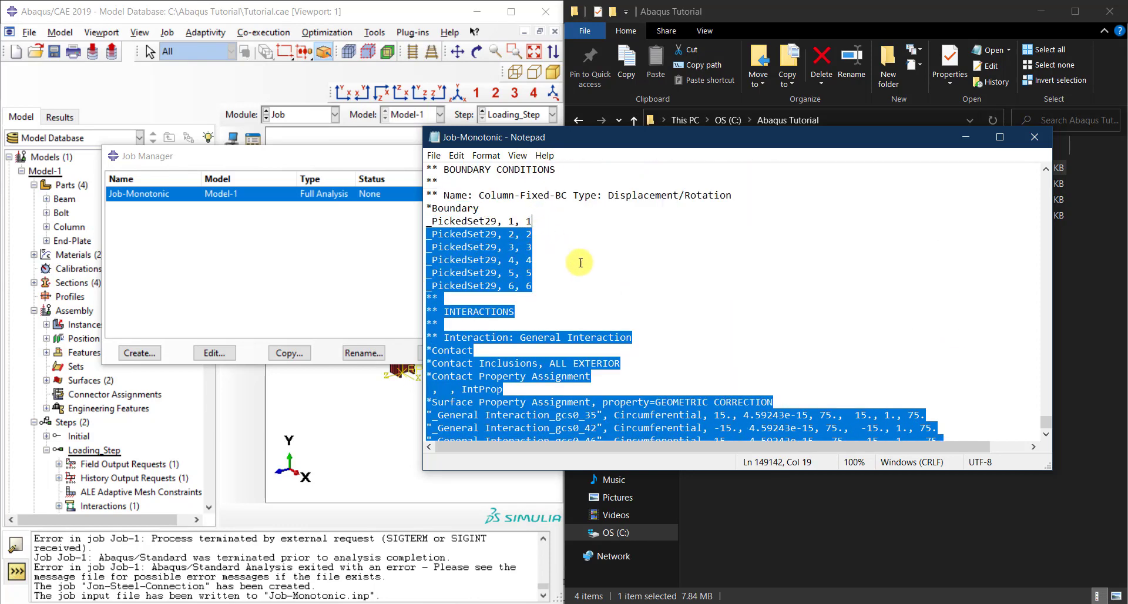
pyautogui.click(710, 299)
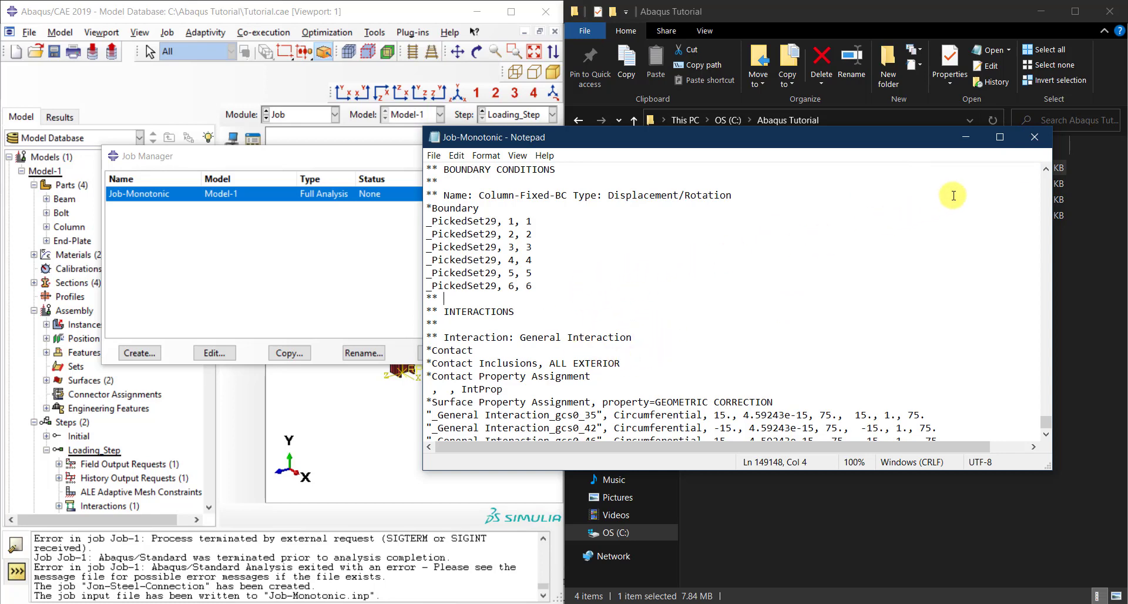
# Close the input file in Notepad and delete the Job-Monotonic INP file from the Abaqus Tutorial folder.
pyautogui.click(1033, 144)
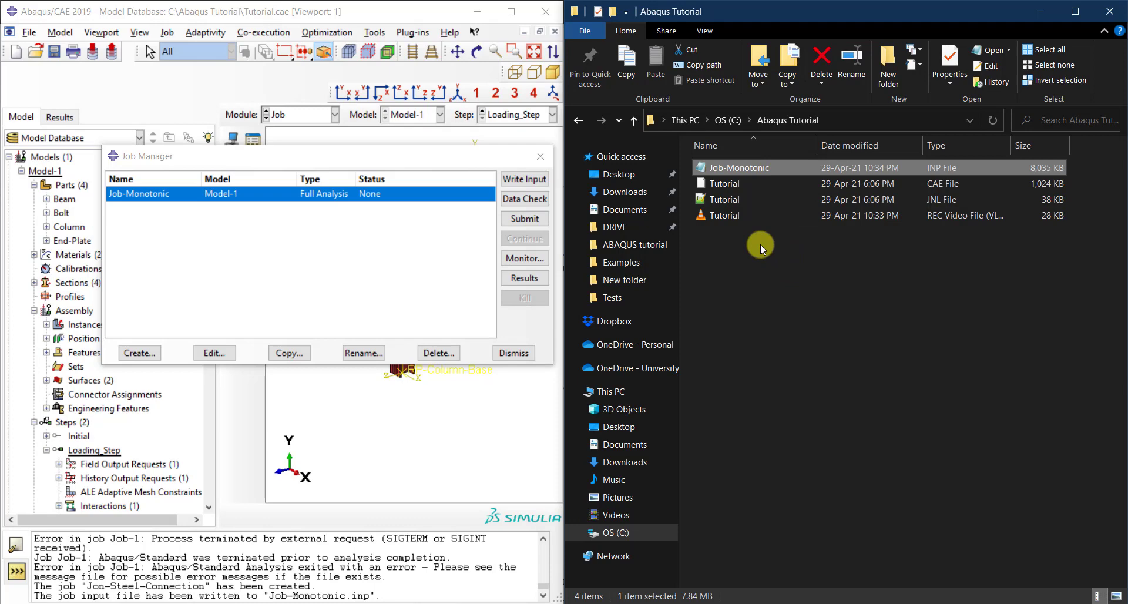
pyautogui.press('Delete')
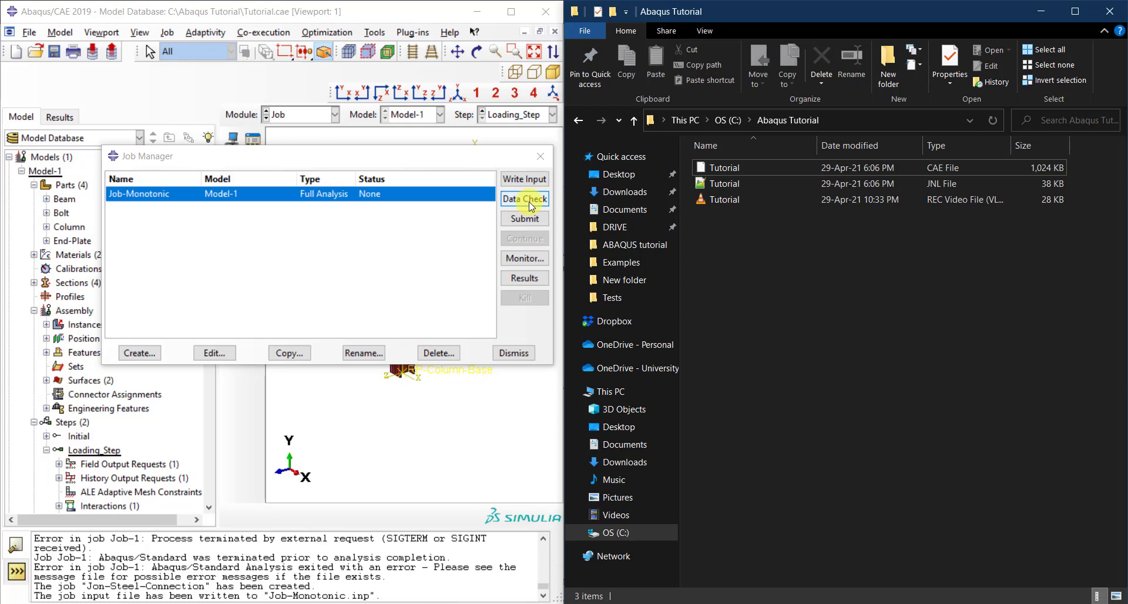
# Submit Job-Monotonic for analysis and select its ODB output file in the Abaqus Tutorial folder.
pyautogui.click(525, 203)
pyautogui.click(528, 225)
pyautogui.click(528, 223)
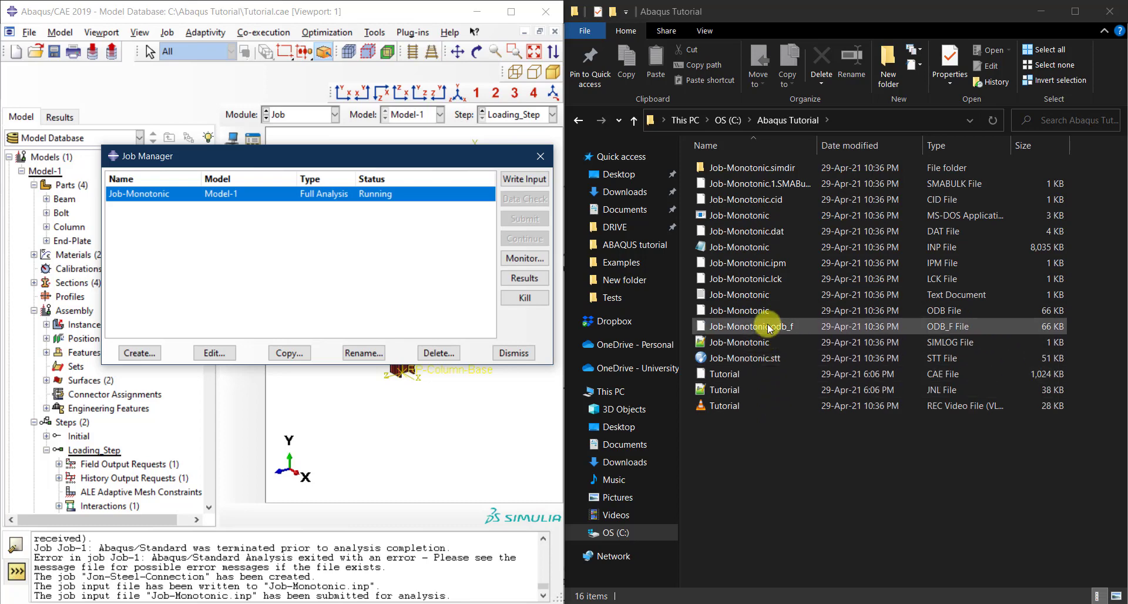
pyautogui.click(741, 311)
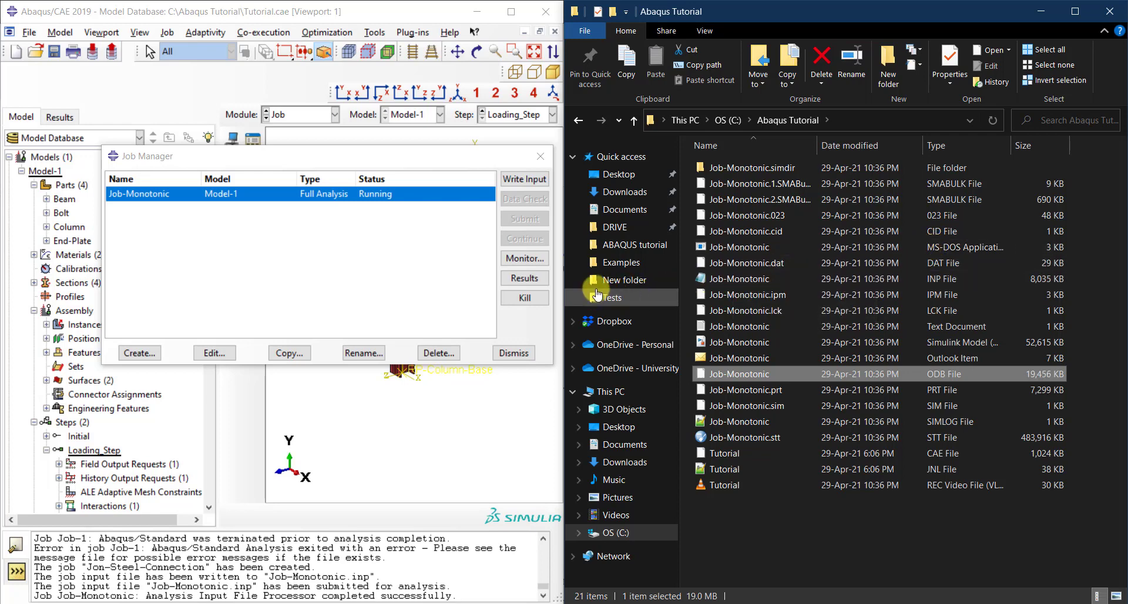
# Open the monitor for Job-Monotonic and enlarge its window and increment table.
pyautogui.click(519, 258)
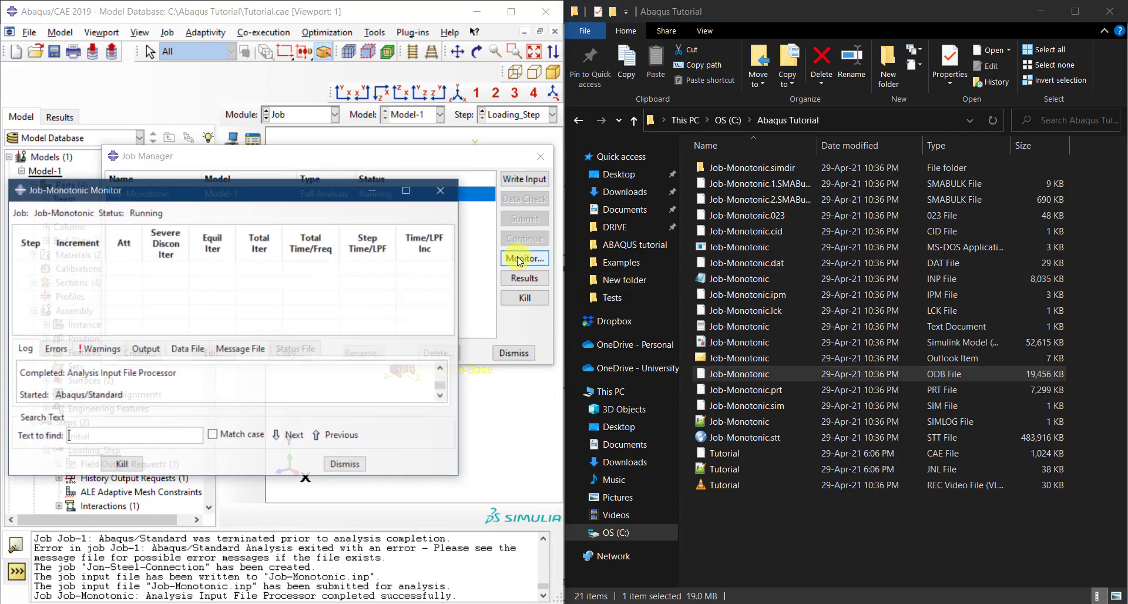
pyautogui.moveTo(316, 189); pyautogui.dragTo(391, 71)
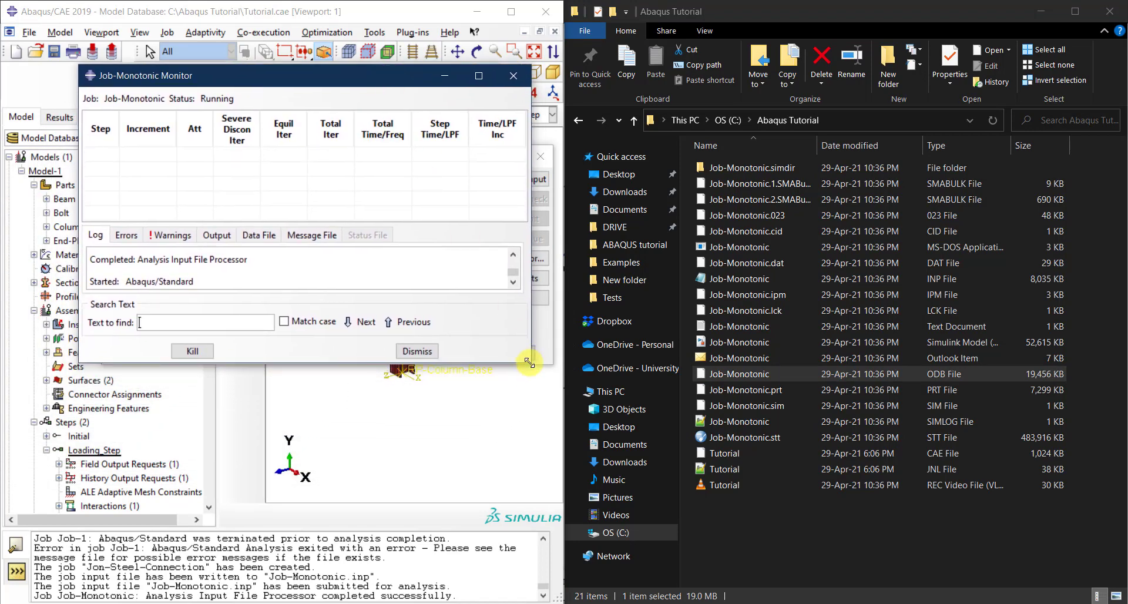
pyautogui.moveTo(528, 361); pyautogui.dragTo(847, 577)
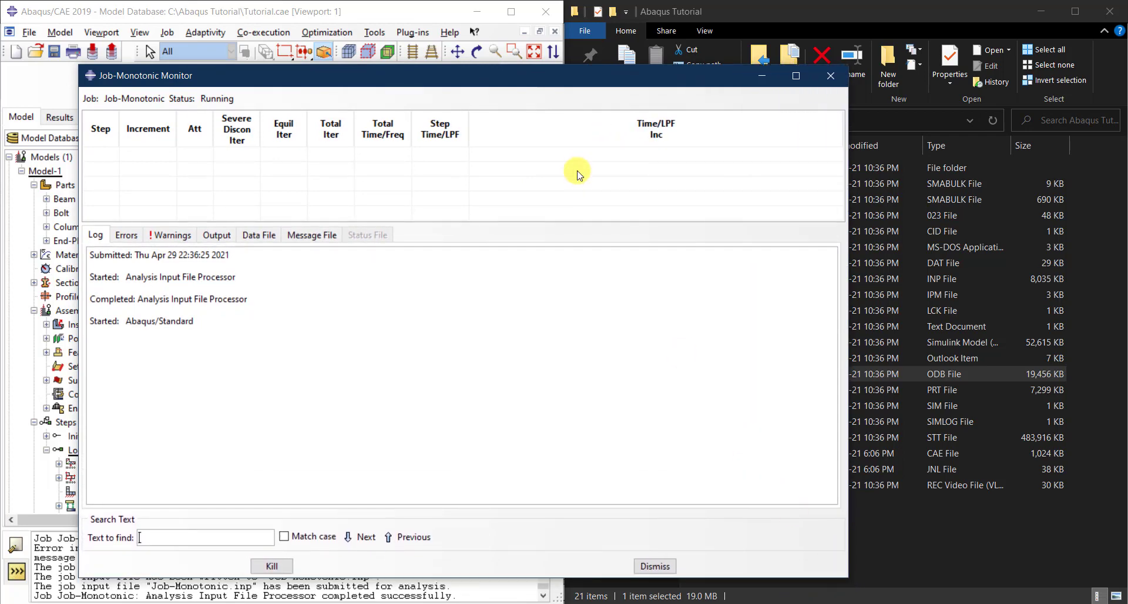
pyautogui.moveTo(579, 76); pyautogui.dragTo(676, 71)
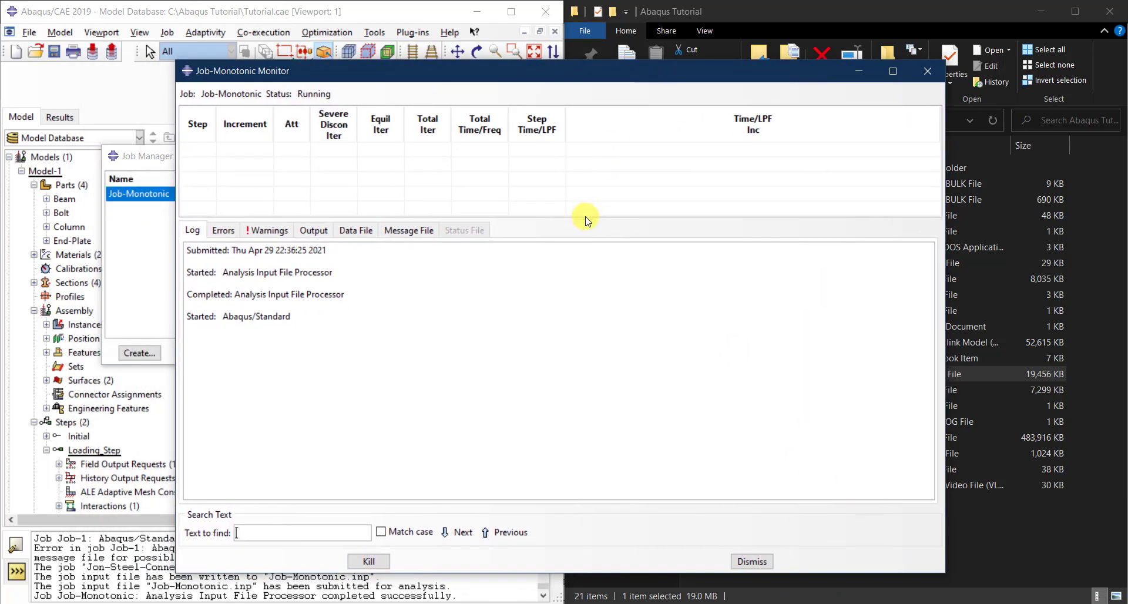
pyautogui.moveTo(585, 218); pyautogui.dragTo(586, 260)
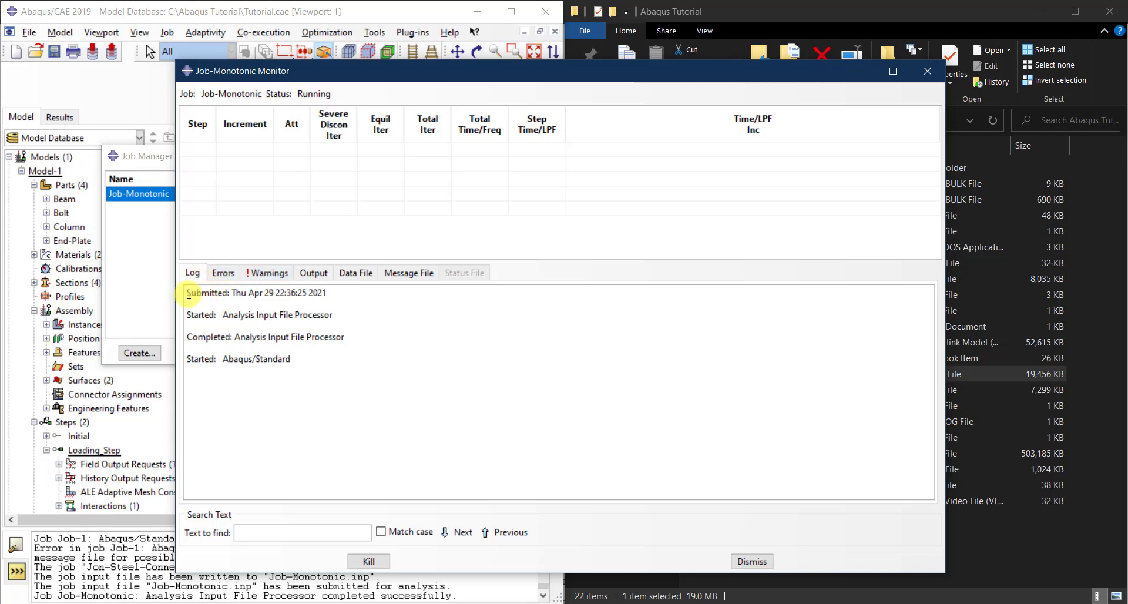
# Examine the submission and processing entries in the Job-Monotonic log and check its error messages.
pyautogui.moveTo(186, 293); pyautogui.dragTo(339, 293)
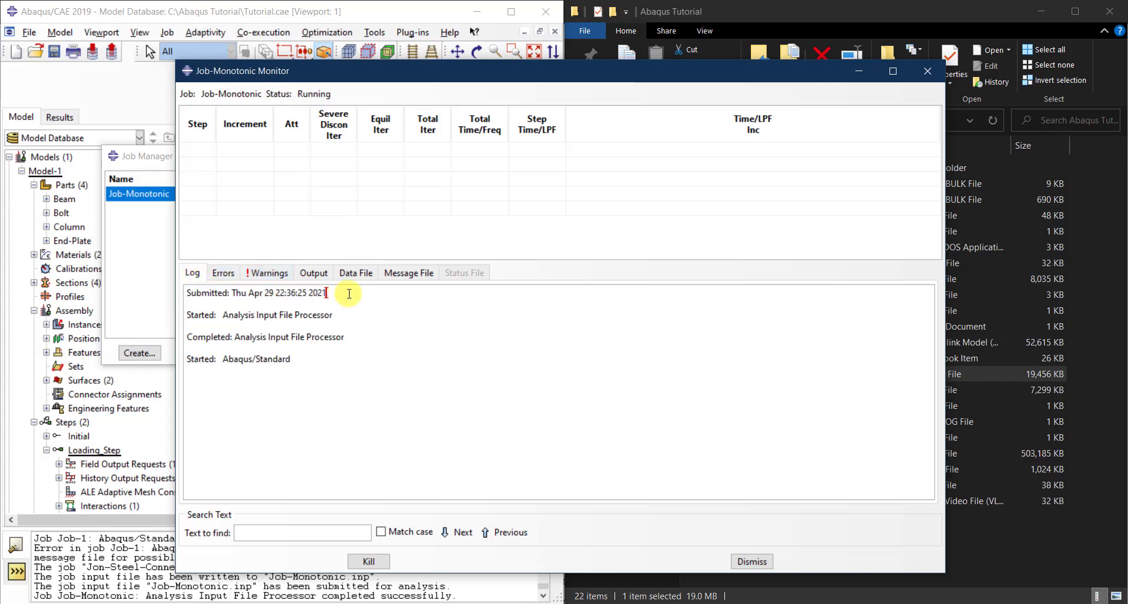
pyautogui.moveTo(348, 318); pyautogui.dragTo(187, 316)
pyautogui.moveTo(357, 337); pyautogui.dragTo(188, 337)
pyautogui.moveTo(319, 360); pyautogui.dragTo(185, 359)
pyautogui.moveTo(302, 360); pyautogui.dragTo(176, 360)
pyautogui.click(219, 380)
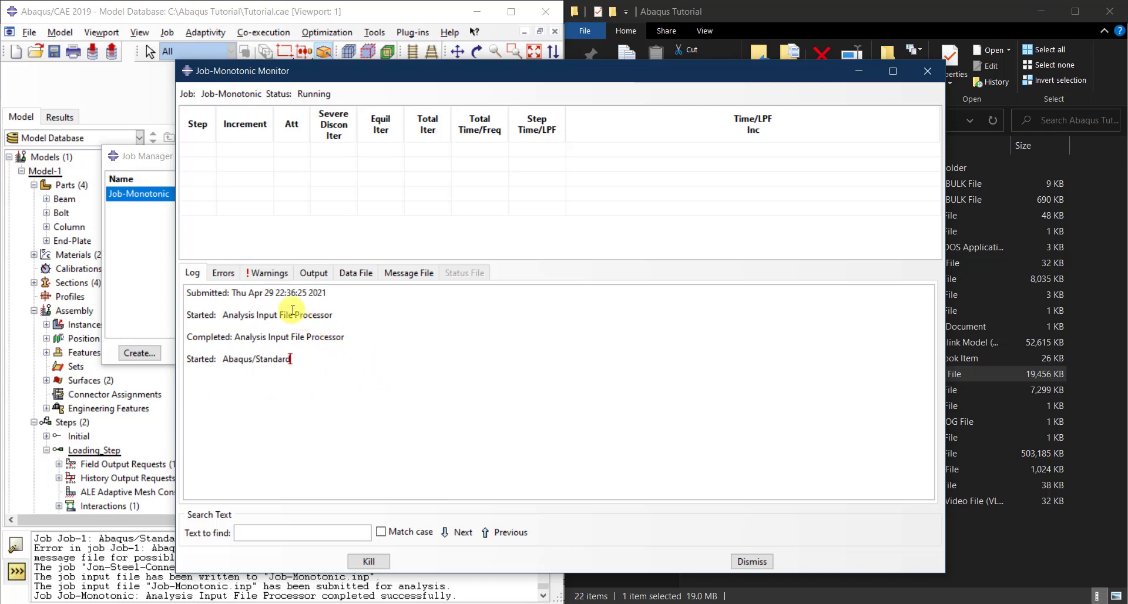
pyautogui.click(223, 273)
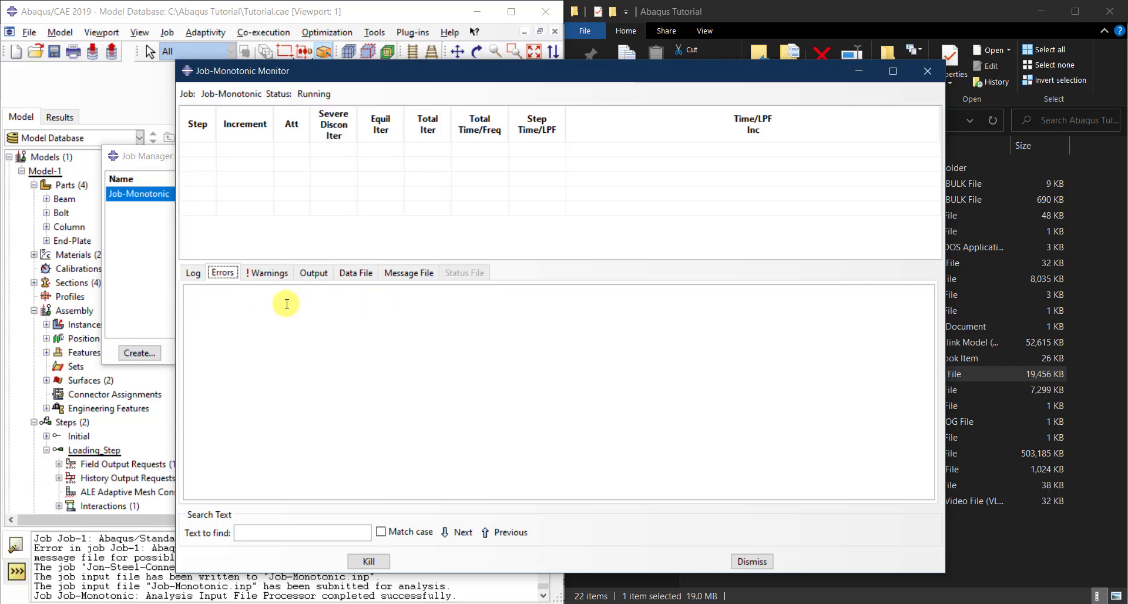
pyautogui.click(196, 274)
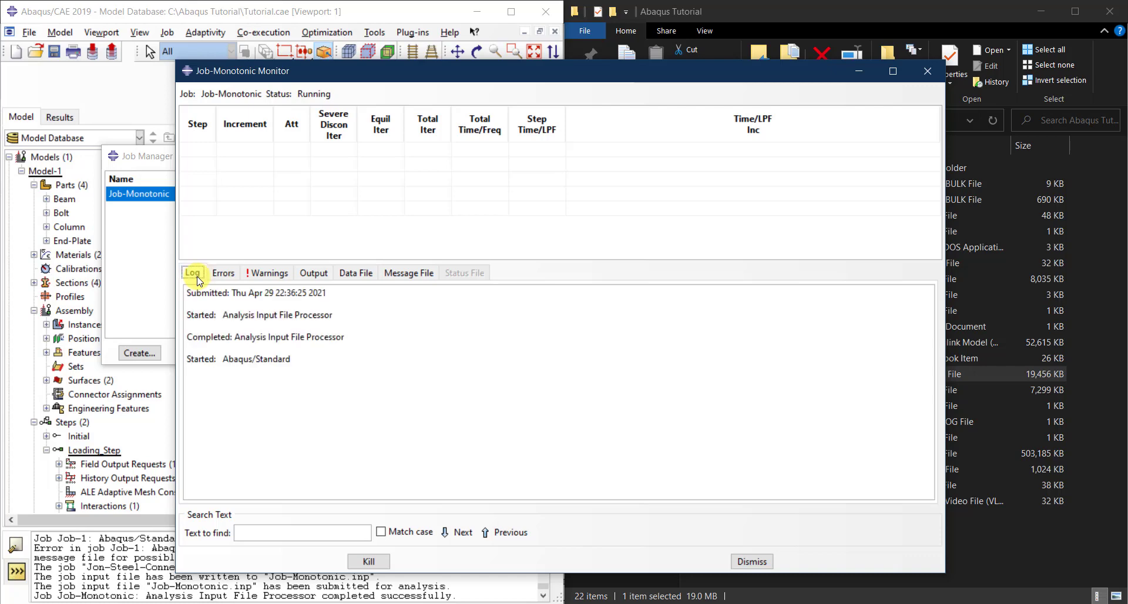
# Examine the Job-Monotonic warning about double-sided facets and initial contact adjustments in the general contact domain.
pyautogui.click(262, 274)
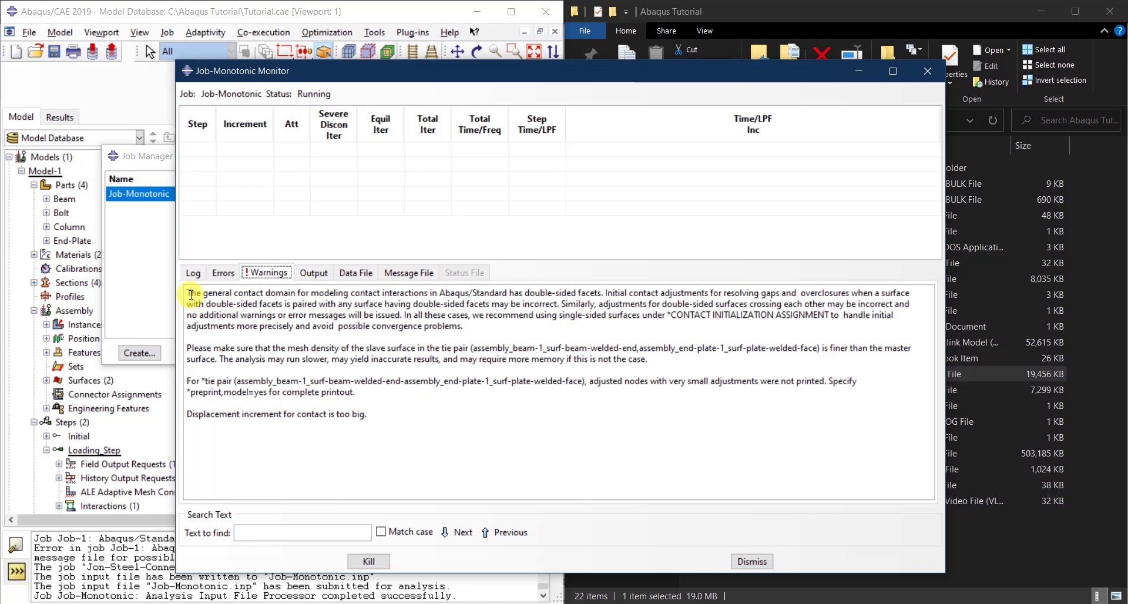
pyautogui.moveTo(191, 295); pyautogui.dragTo(344, 295)
pyautogui.click(347, 296)
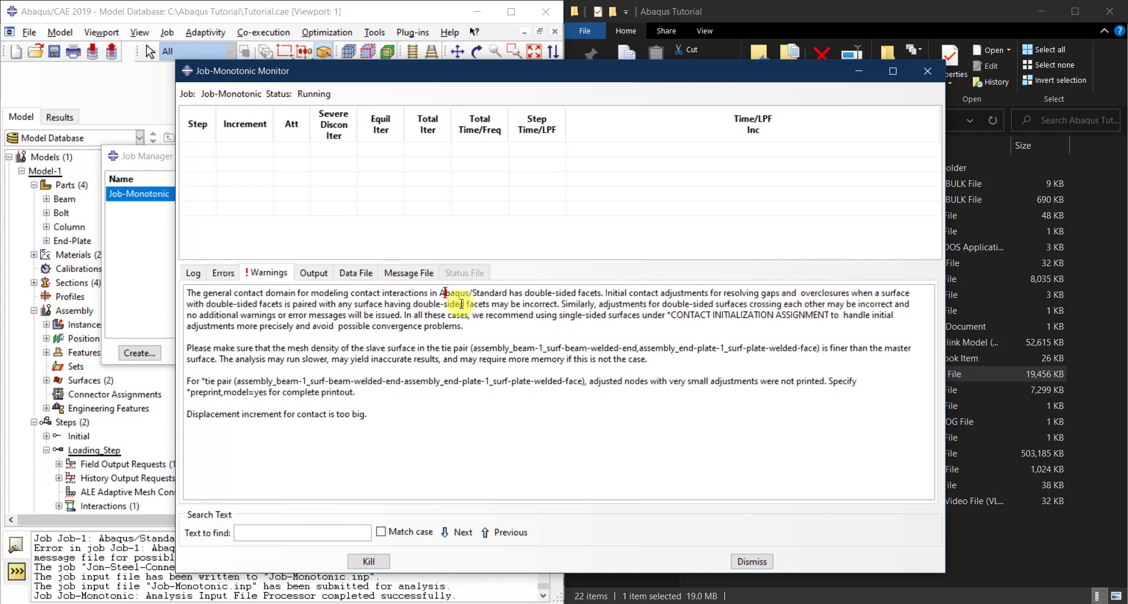
pyautogui.moveTo(478, 327); pyautogui.dragTo(175, 292)
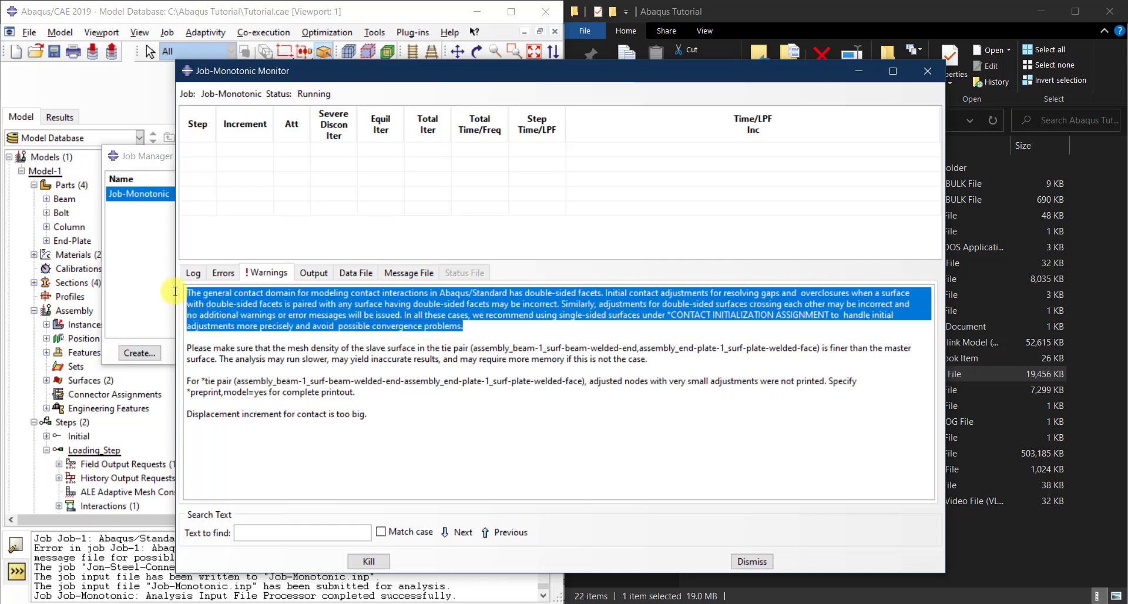
pyautogui.moveTo(466, 327); pyautogui.dragTo(187, 292)
pyautogui.click(488, 317)
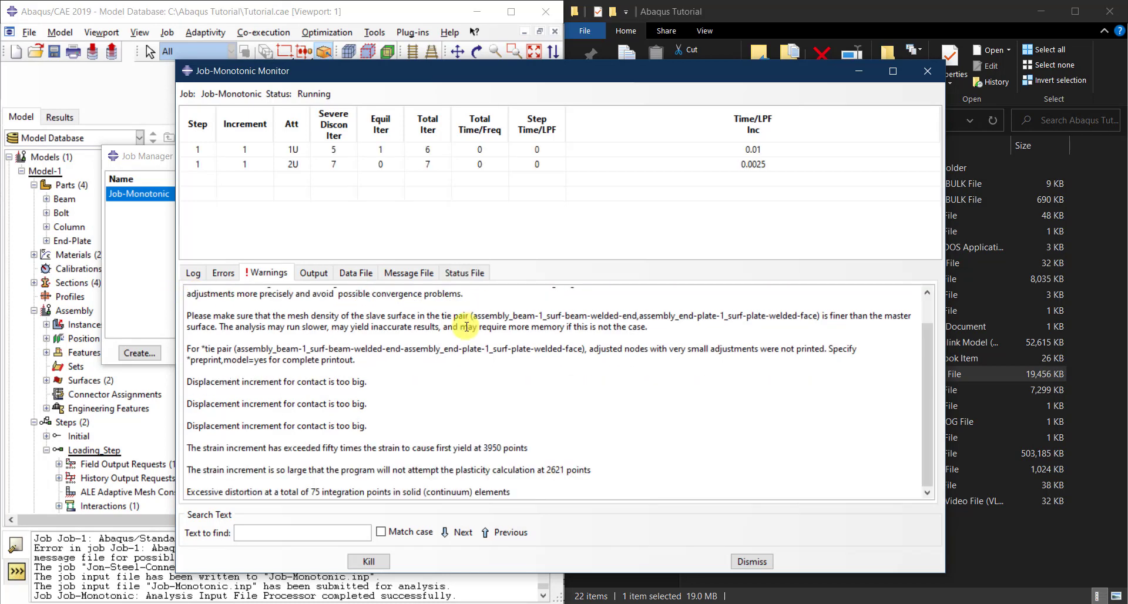
pyautogui.scroll(1, 487, 341)
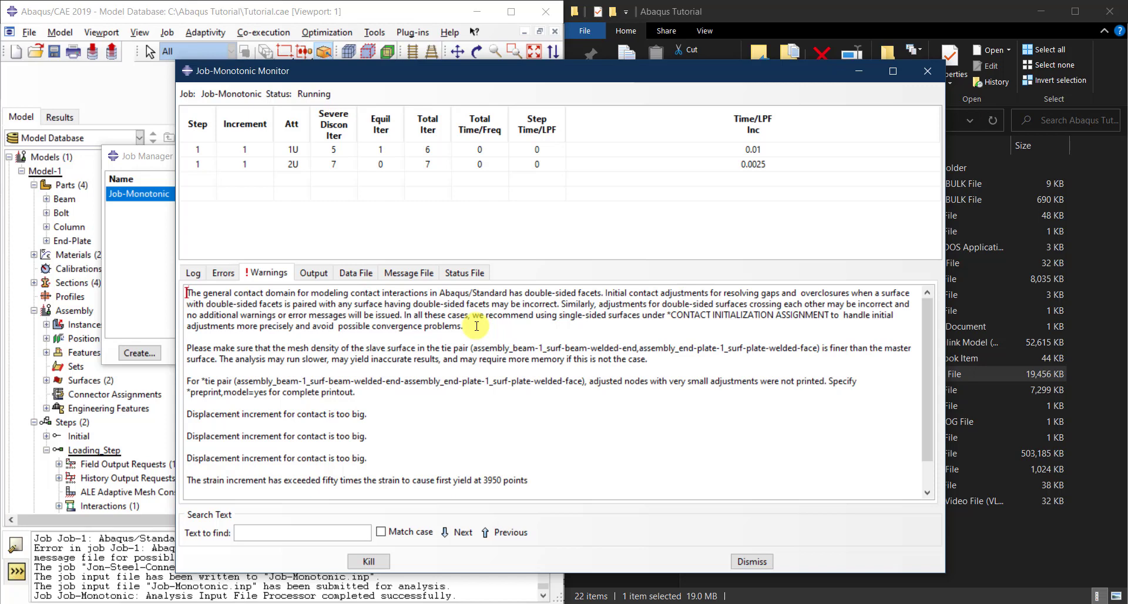
pyautogui.moveTo(477, 326); pyautogui.dragTo(187, 292)
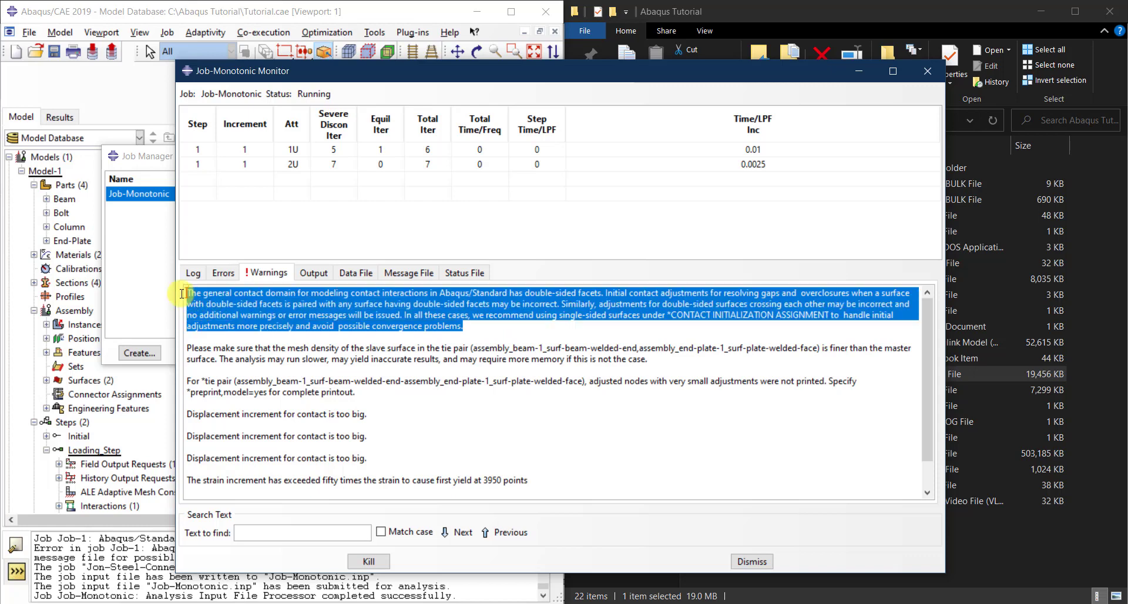
pyautogui.click(523, 359)
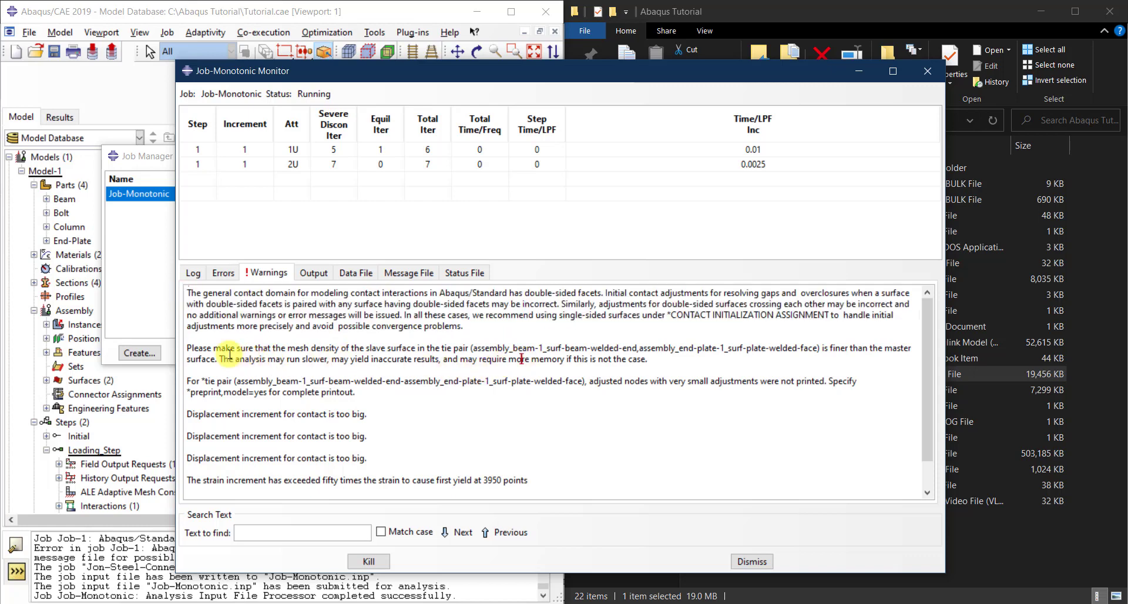
# Examine the tie pair warnings about slave surface mesh density and adjusted nodes at the beam-to-end-plate weld.
pyautogui.moveTo(198, 348); pyautogui.dragTo(434, 351)
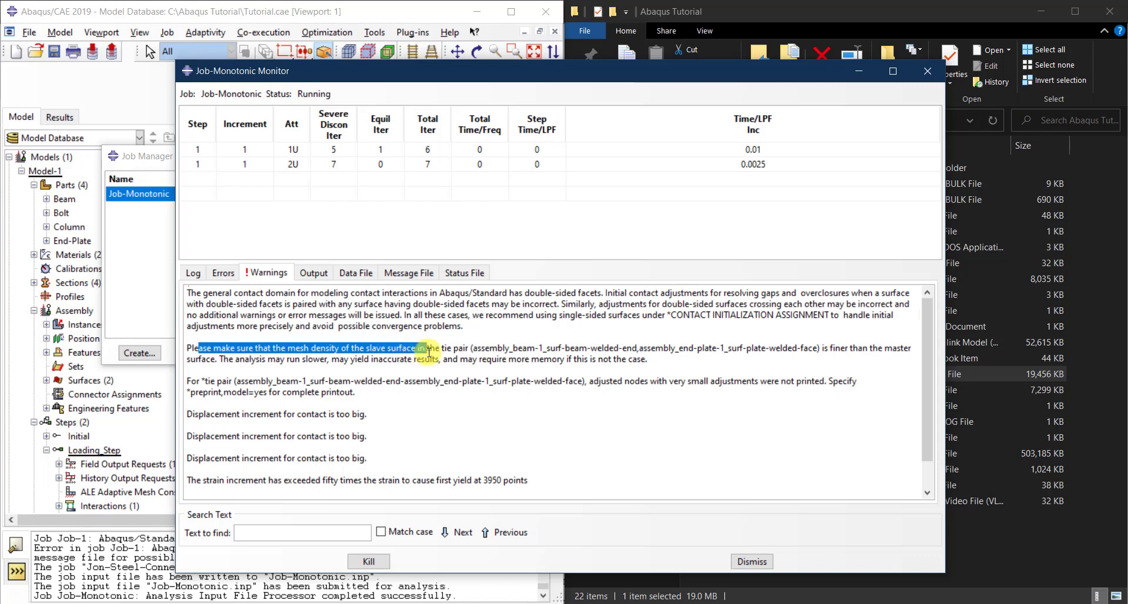
pyautogui.moveTo(849, 348); pyautogui.dragTo(902, 349)
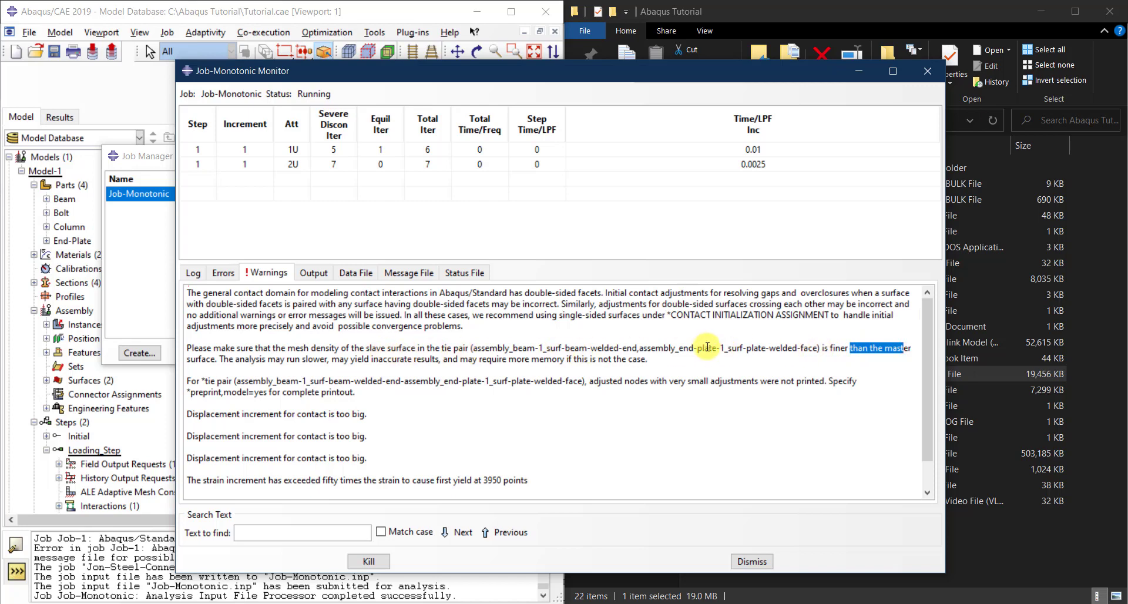
pyautogui.moveTo(831, 347); pyautogui.dragTo(904, 348)
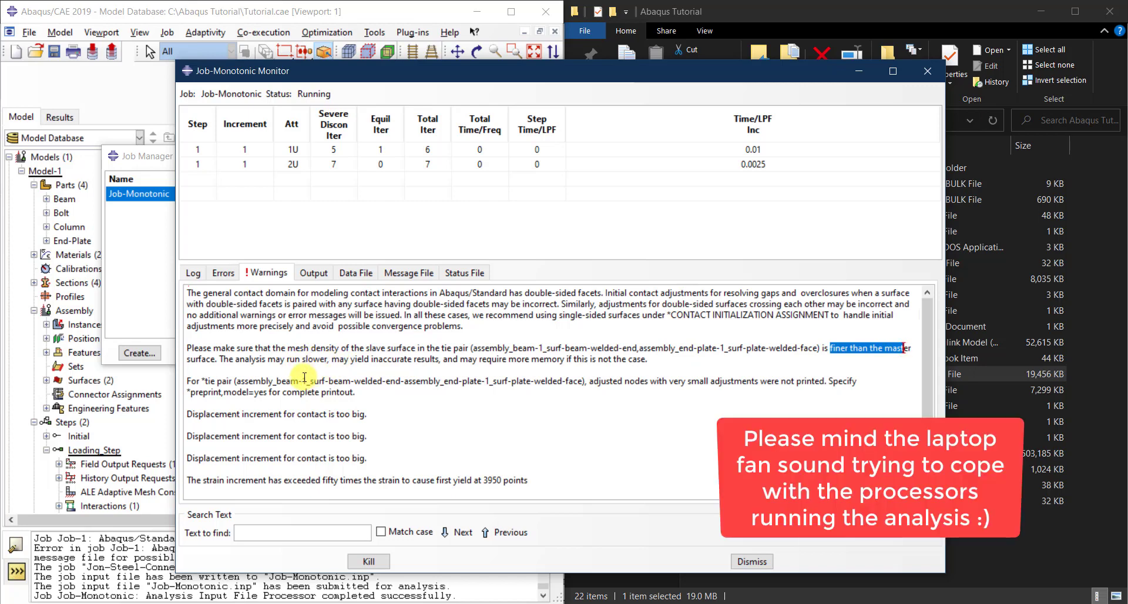
pyautogui.click(218, 382)
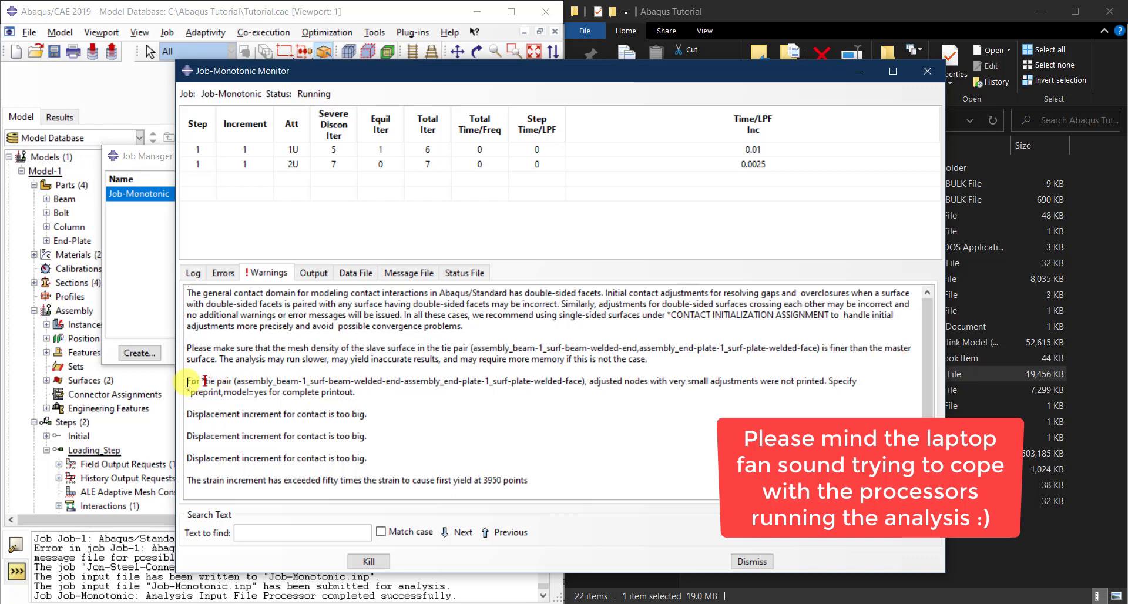
pyautogui.moveTo(186, 381); pyautogui.dragTo(281, 383)
pyautogui.moveTo(208, 384); pyautogui.dragTo(227, 385)
pyautogui.click(335, 385)
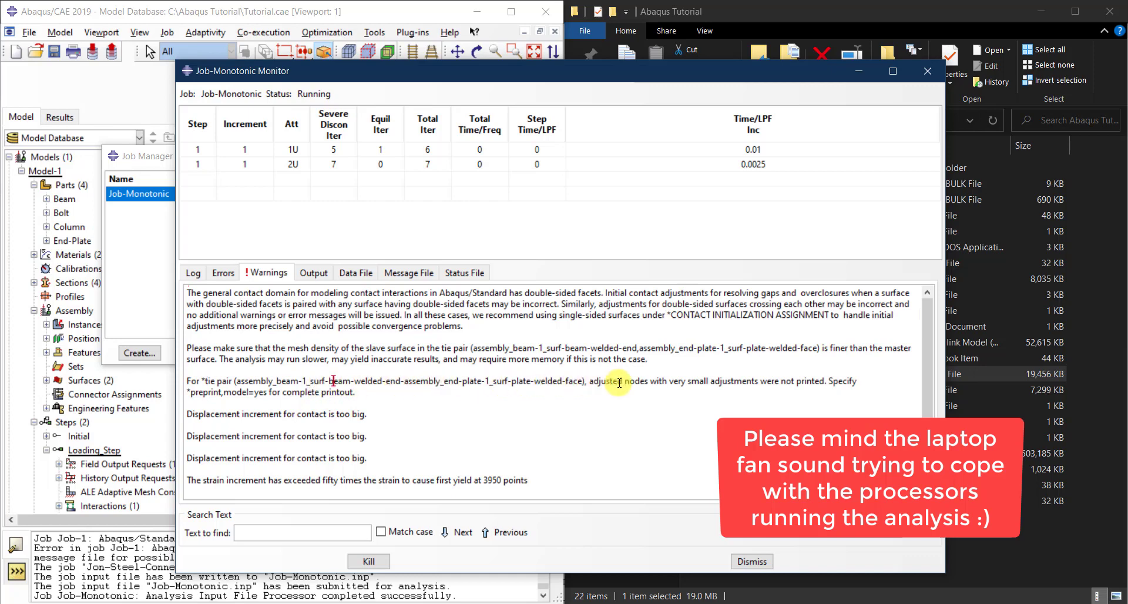
pyautogui.moveTo(593, 382); pyautogui.dragTo(824, 384)
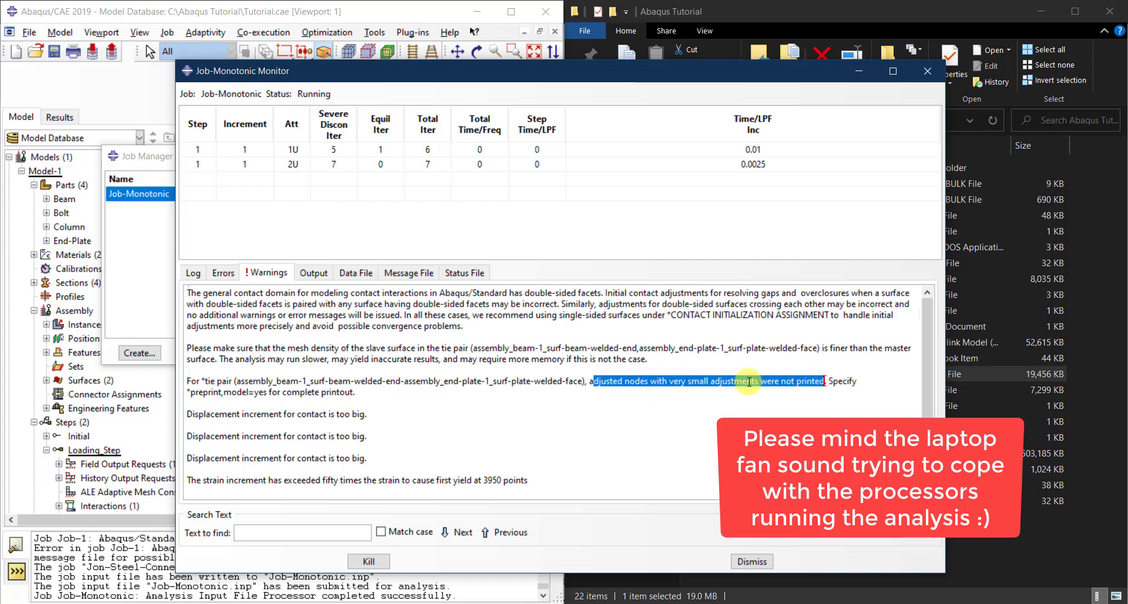
pyautogui.moveTo(354, 392); pyautogui.dragTo(184, 292)
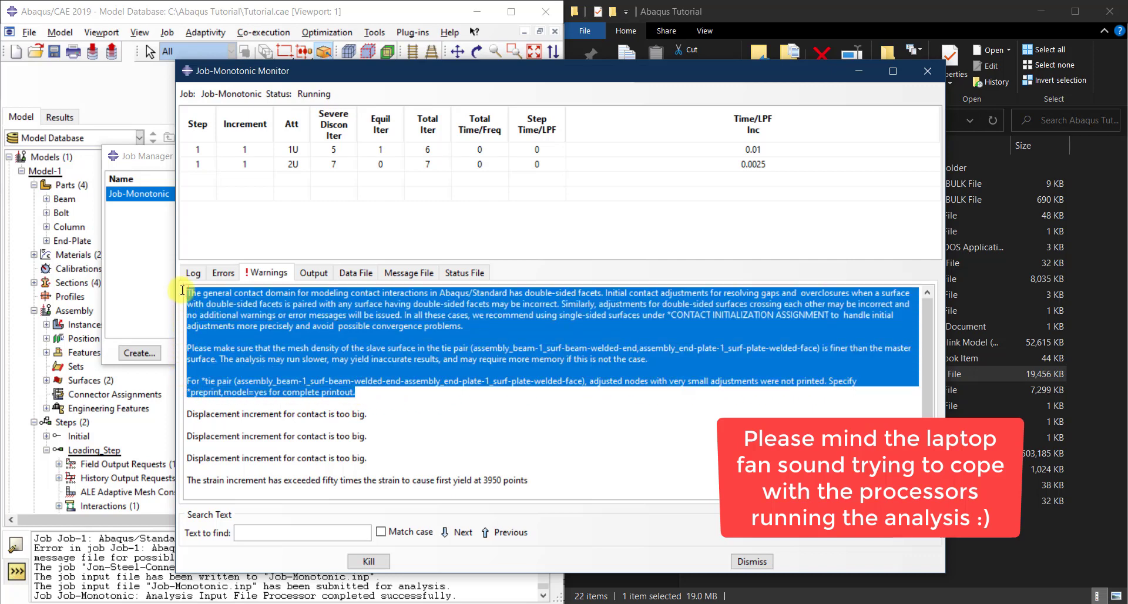
pyautogui.click(290, 329)
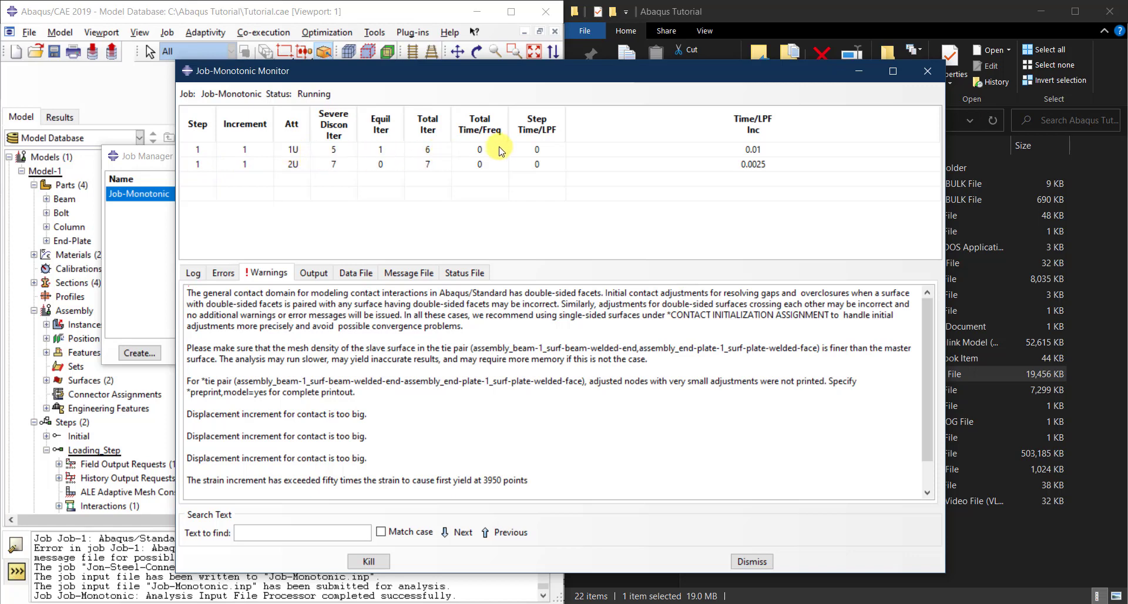
# Examine the first attempt's time increment and the warnings about contact displacement increment and excessive strain increment.
pyautogui.click(769, 154)
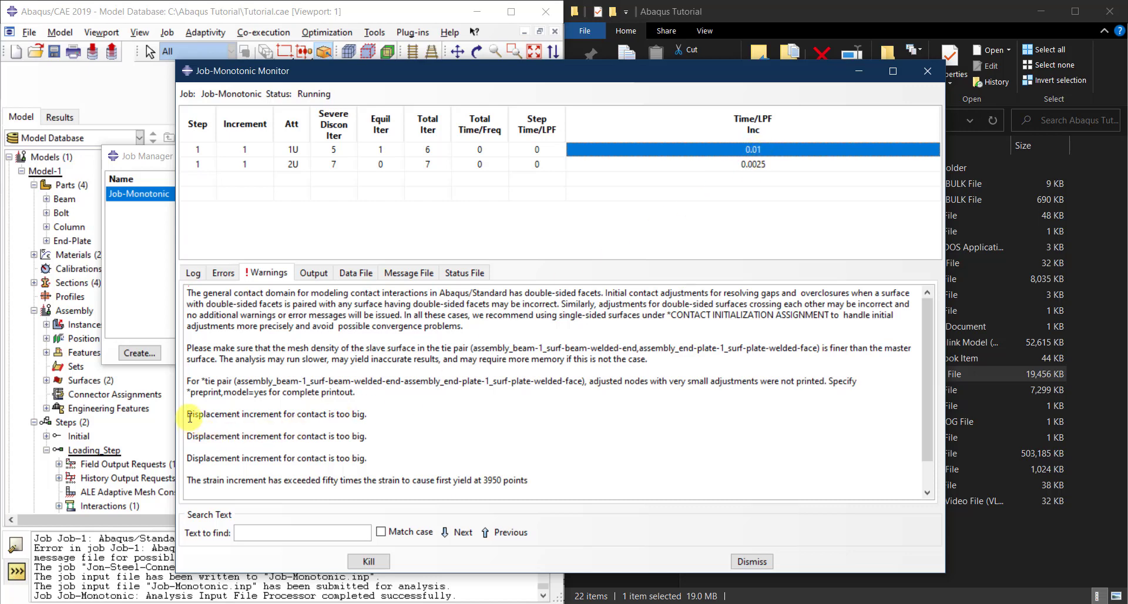
pyautogui.moveTo(189, 415); pyautogui.dragTo(368, 415)
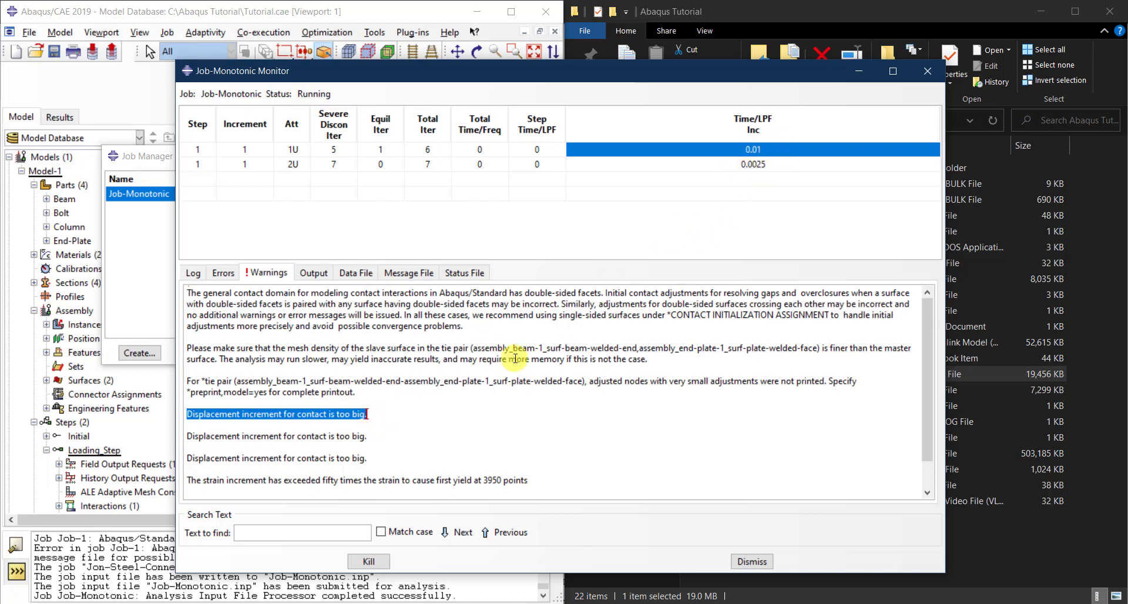
pyautogui.scroll(-1, 372, 462)
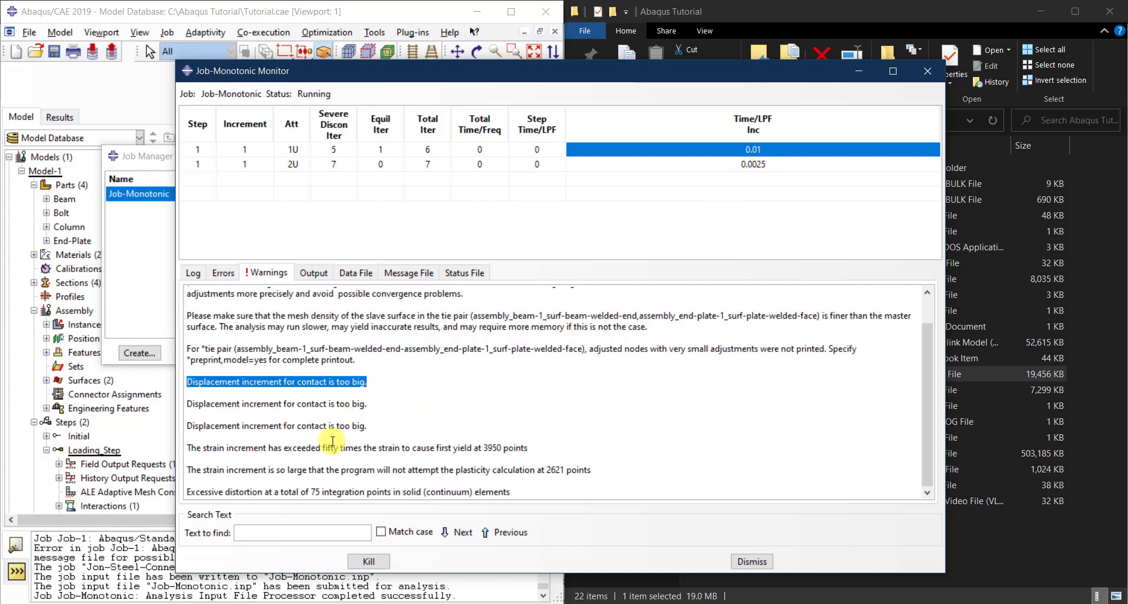
pyautogui.click(189, 448)
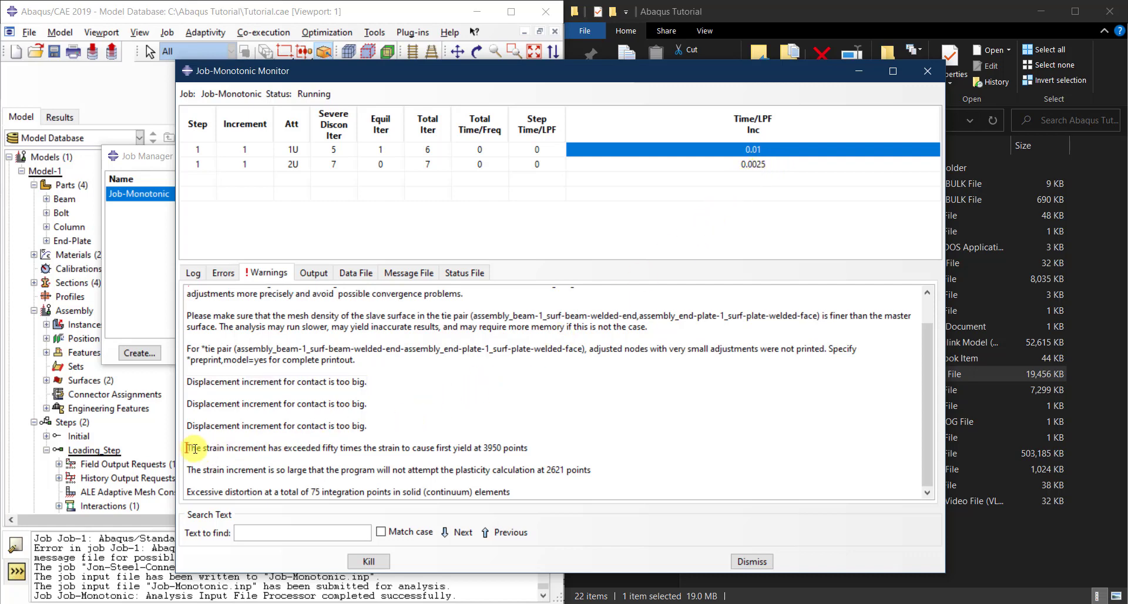
pyautogui.moveTo(227, 448); pyautogui.dragTo(369, 451)
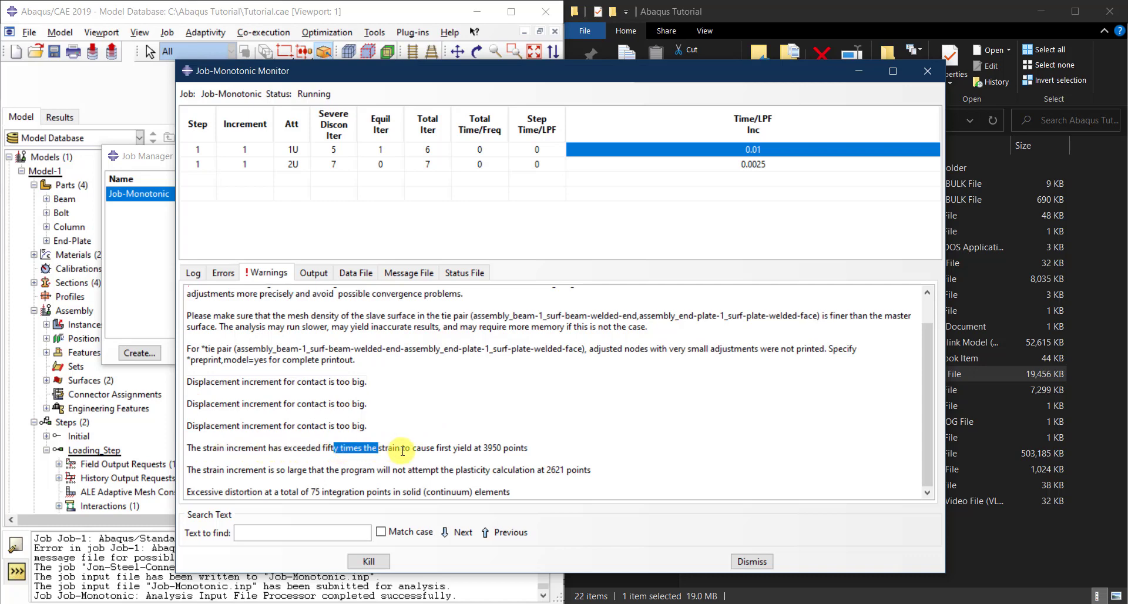
pyautogui.moveTo(403, 451); pyautogui.dragTo(484, 450)
pyautogui.click(504, 450)
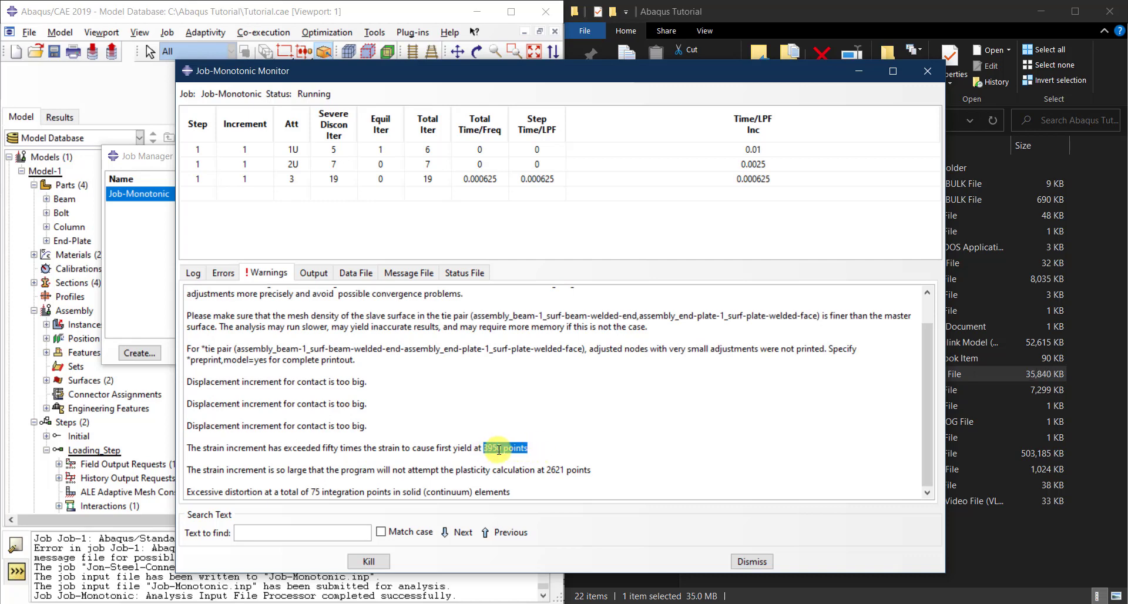
pyautogui.click(493, 450)
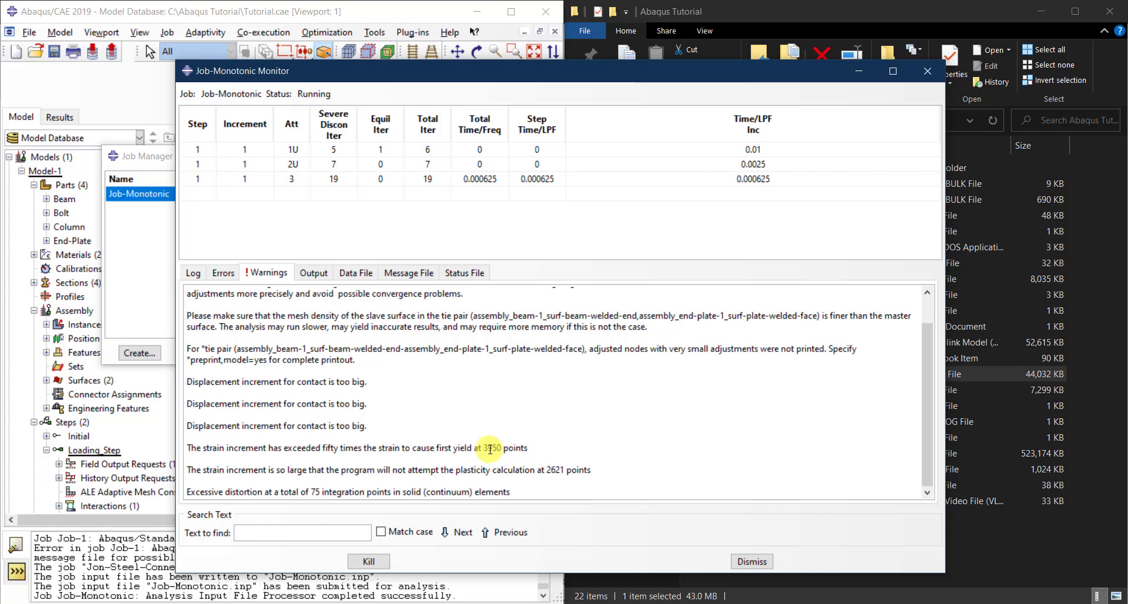
# Examine the strain increment warning, consult the time-increment sketch in Microsoft Whiteboard, and return to an enlarged increment table in the job monitor.
pyautogui.moveTo(527, 448); pyautogui.dragTo(202, 449)
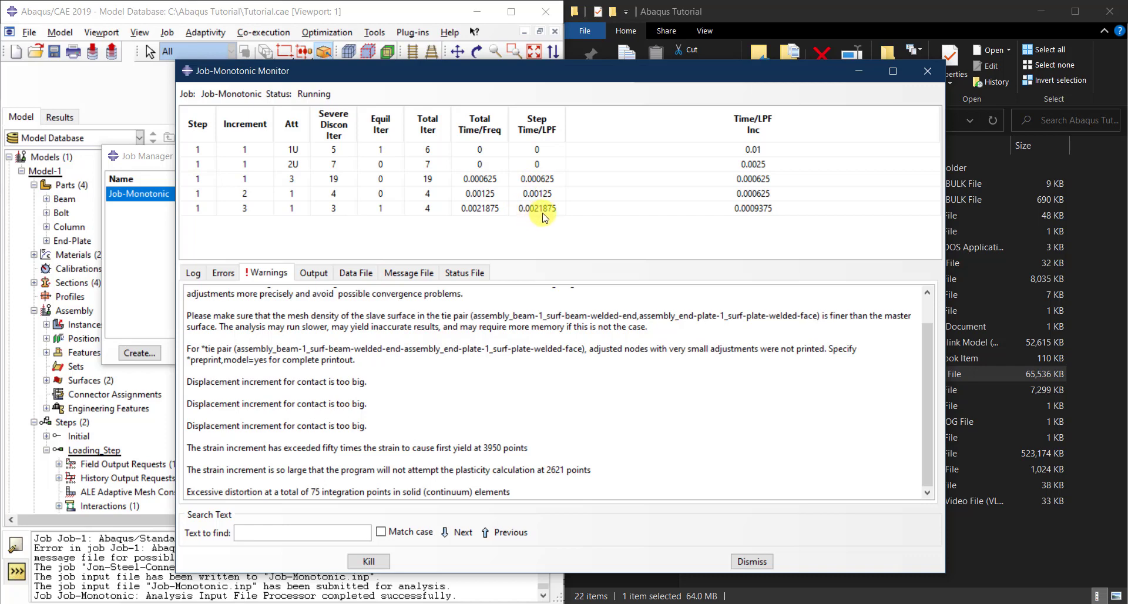
pyautogui.click(755, 603)
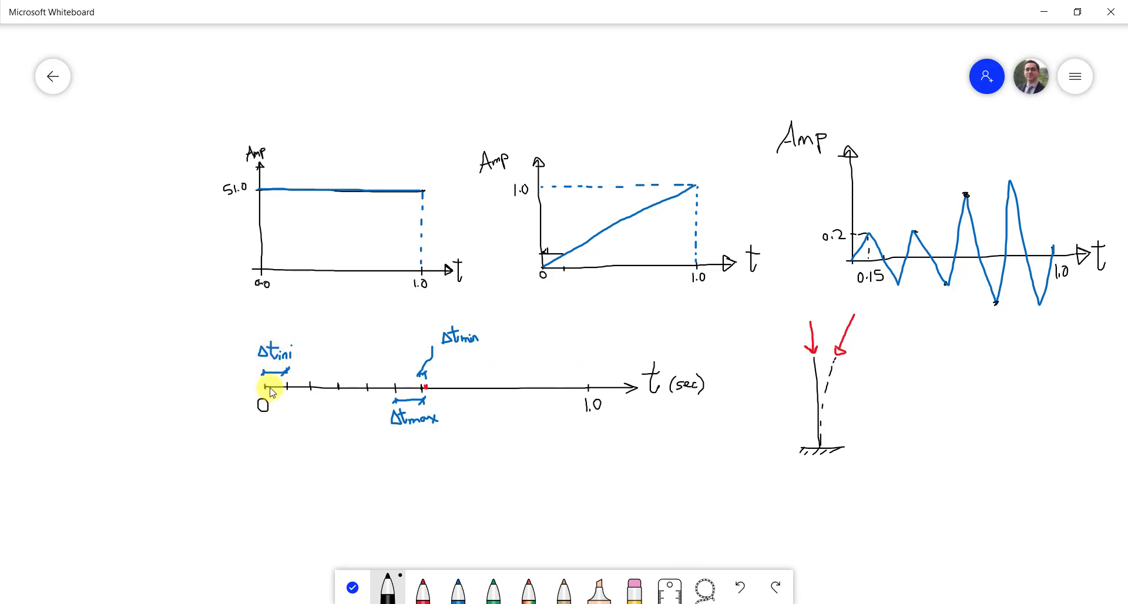
pyautogui.click(1045, 16)
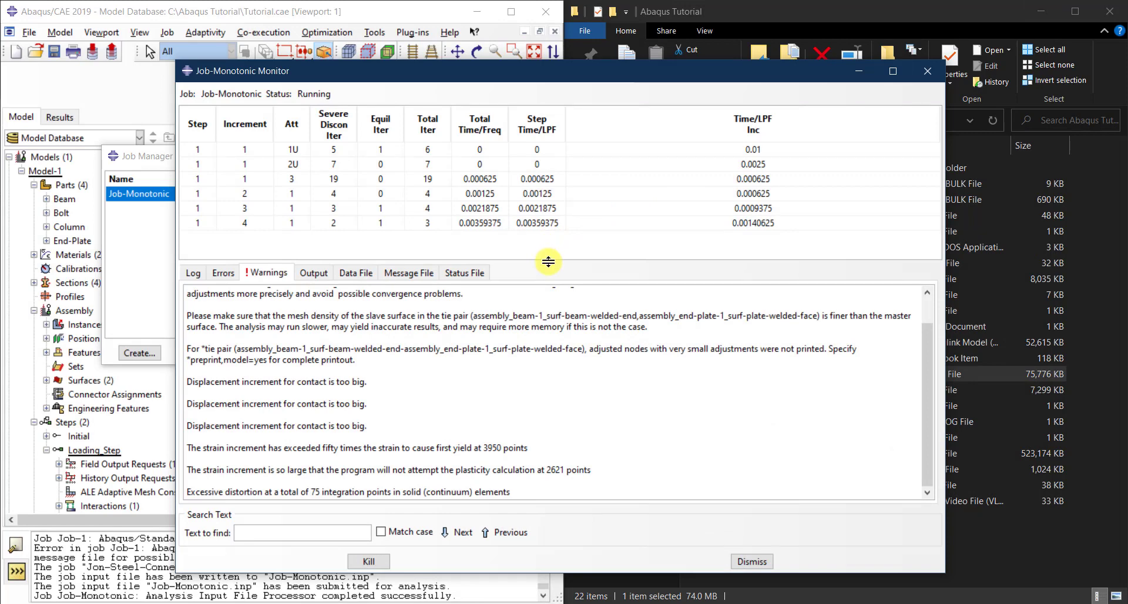
pyautogui.moveTo(548, 262); pyautogui.dragTo(547, 282)
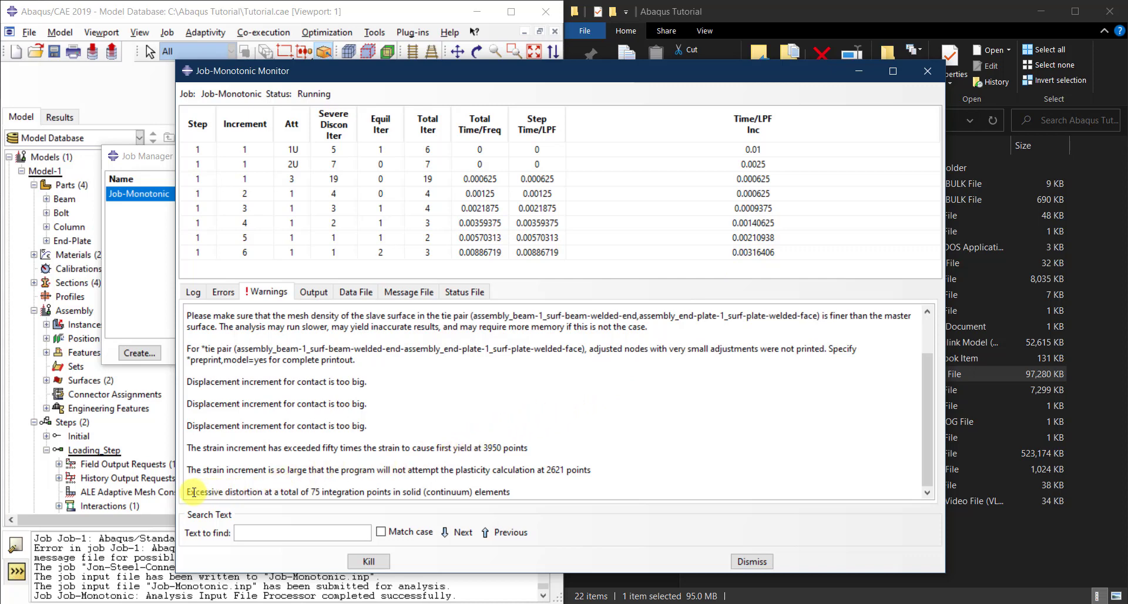
# Examine the warning about excessive distortion at integration points in the solid (continuum) elements.
pyautogui.moveTo(186, 493); pyautogui.dragTo(520, 494)
pyautogui.click(520, 494)
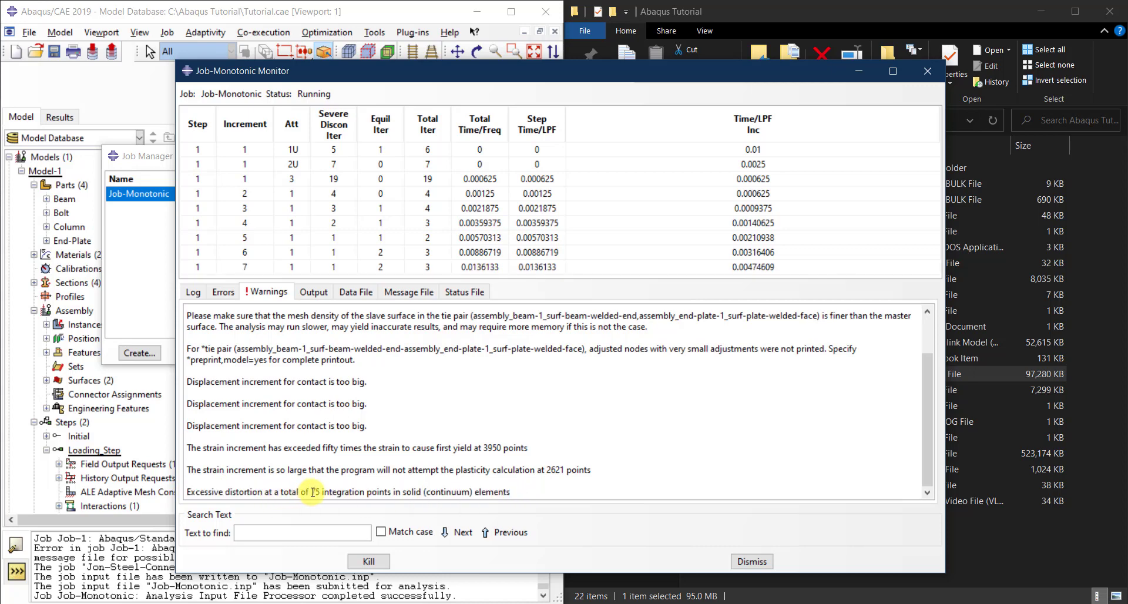
pyautogui.moveTo(312, 492); pyautogui.dragTo(418, 492)
pyautogui.click(455, 492)
pyautogui.moveTo(517, 492); pyautogui.dragTo(189, 492)
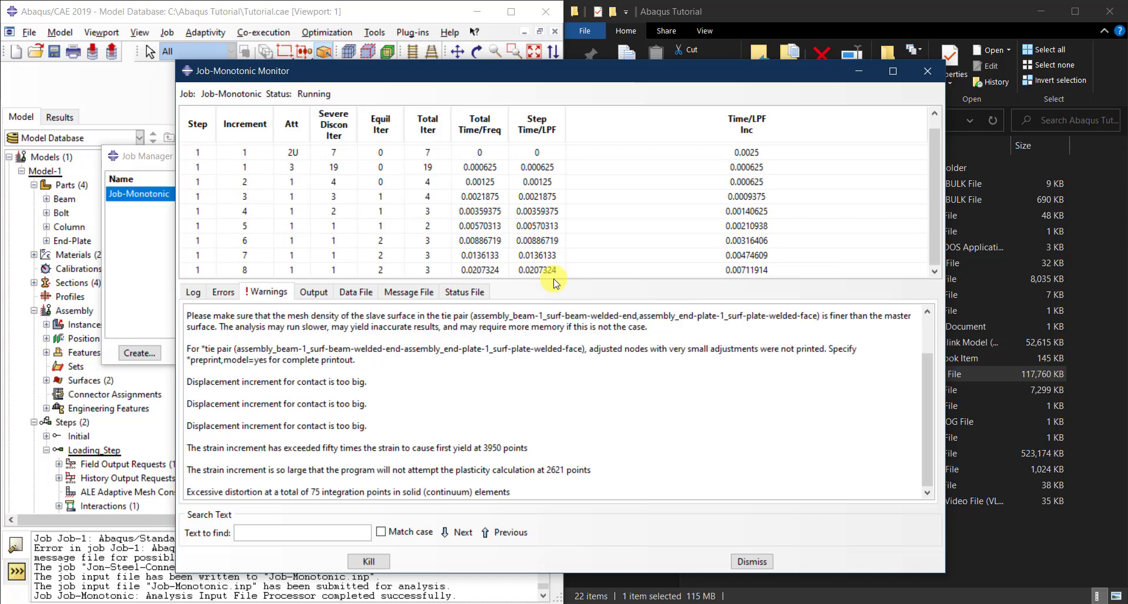
# Examine the Job-Monotonic data file from its header through the list of options being processed, enlarging the text area for reading.
pyautogui.moveTo(555, 283); pyautogui.dragTo(561, 334)
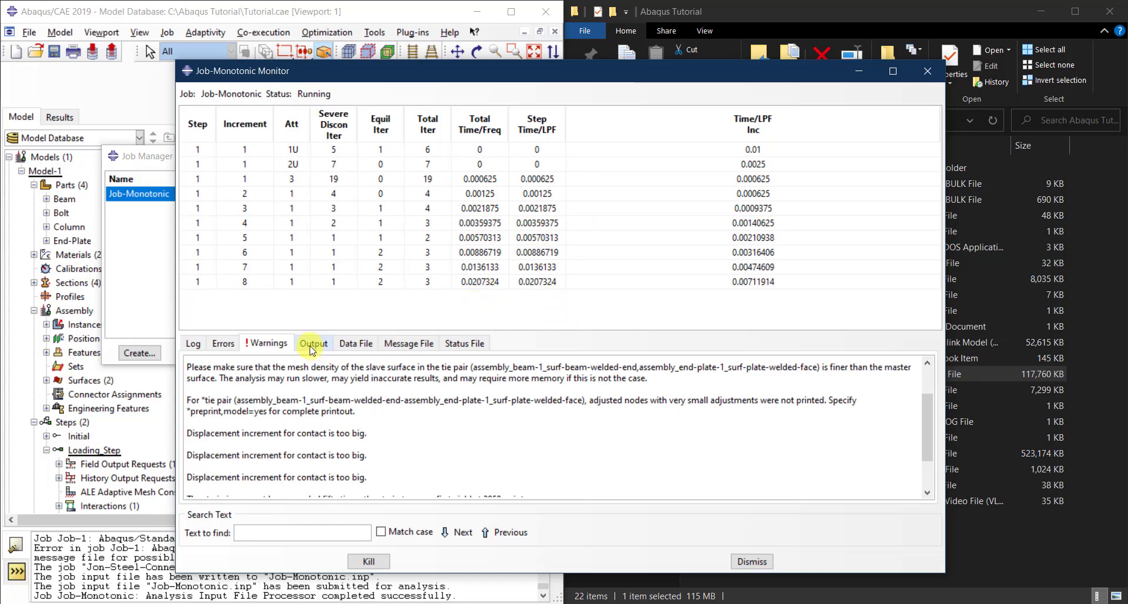
pyautogui.click(366, 346)
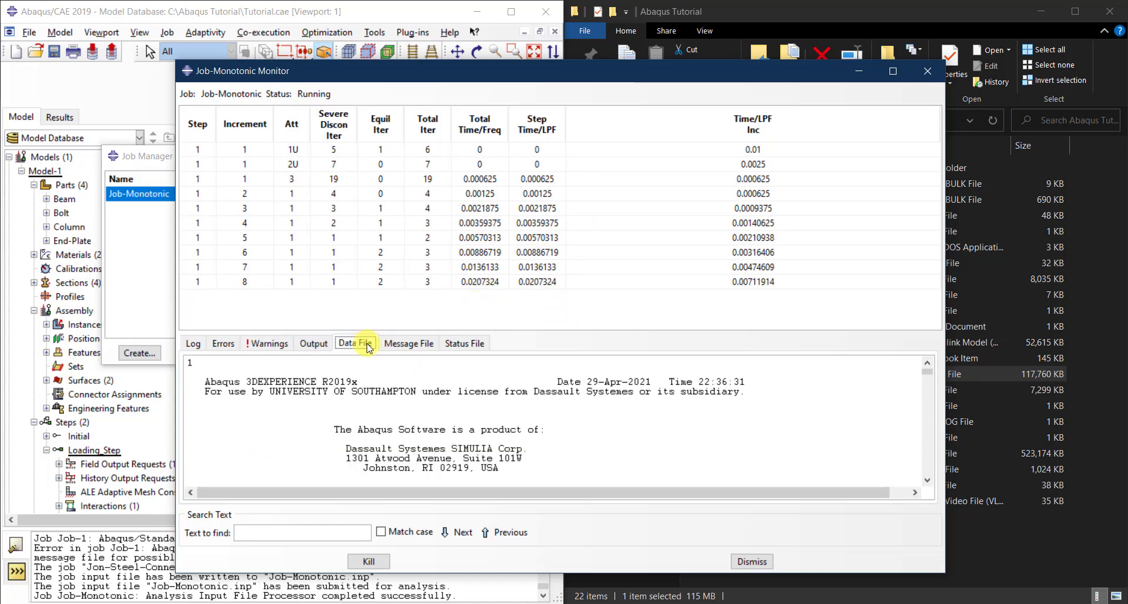
pyautogui.scroll(-1, 867, 406)
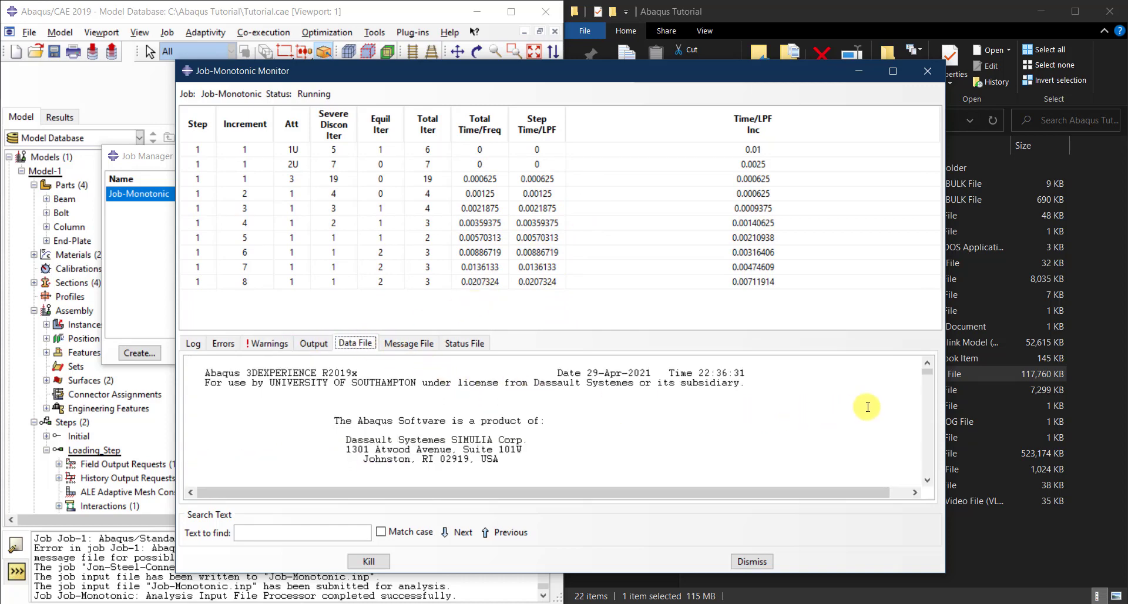
pyautogui.scroll(-10, 867, 407)
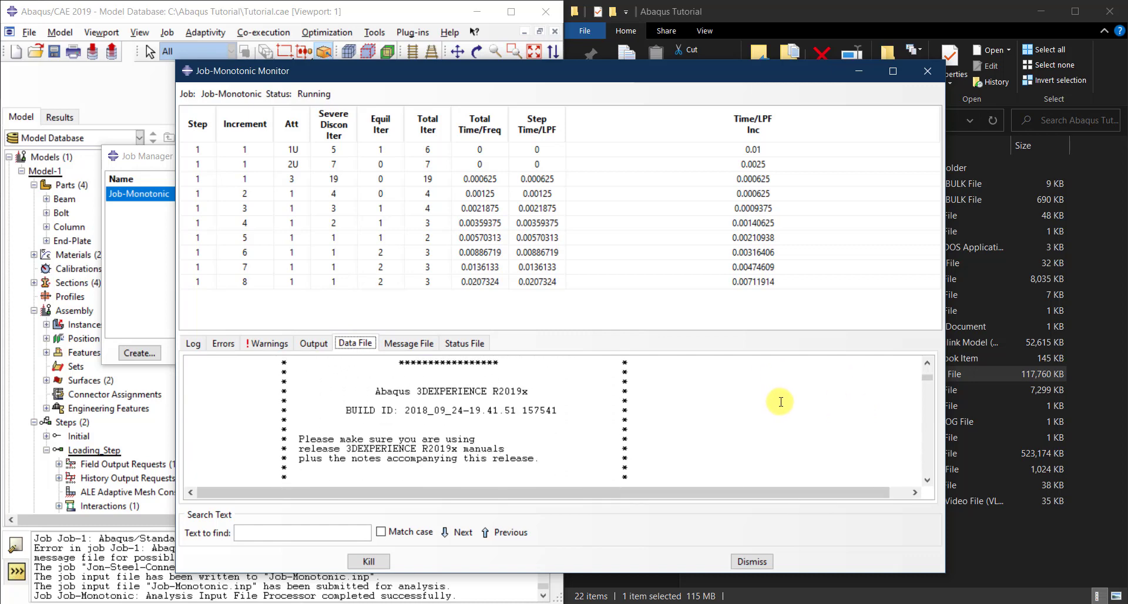
pyautogui.scroll(-6, 780, 402)
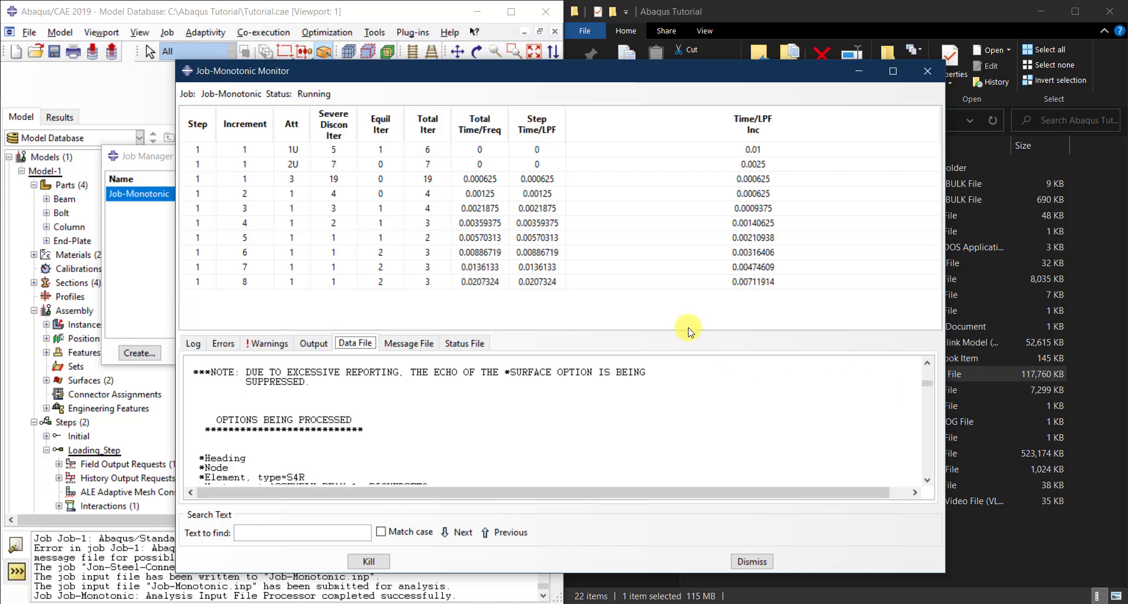
pyautogui.moveTo(689, 330); pyautogui.dragTo(683, 203)
pyautogui.scroll(-8, 653, 281)
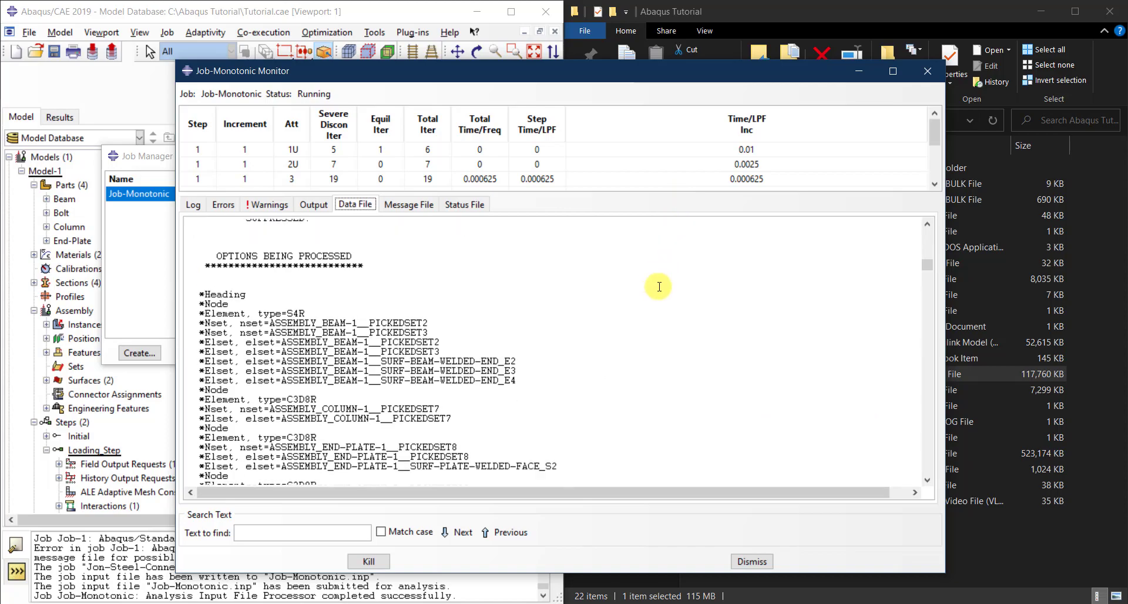
pyautogui.scroll(-7, 674, 295)
# Examine the data file's problem size figures for elements and nodes and its memory estimate, and return to the file's beginning.
pyautogui.moveTo(927, 284); pyautogui.dragTo(936, 455)
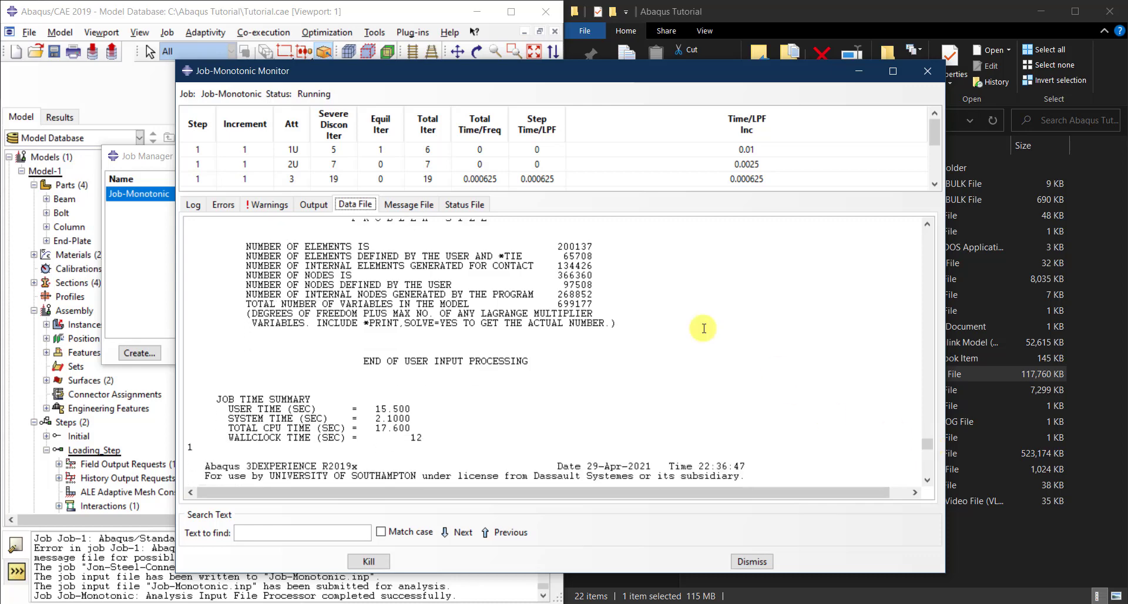
pyautogui.moveTo(595, 249); pyautogui.dragTo(522, 250)
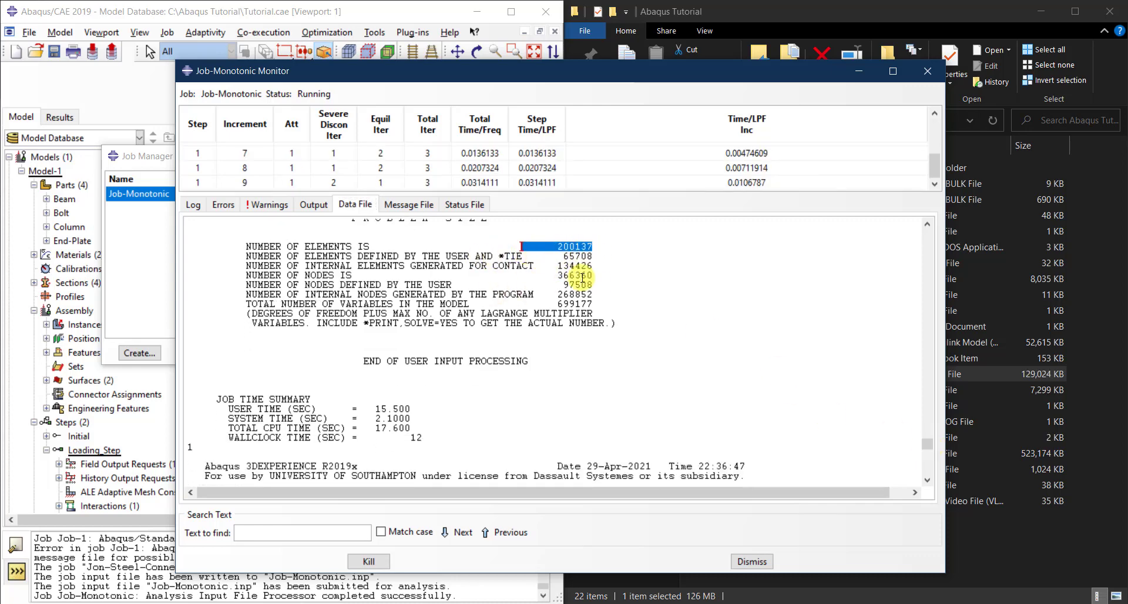
pyautogui.moveTo(609, 287); pyautogui.dragTo(555, 289)
pyautogui.click(555, 289)
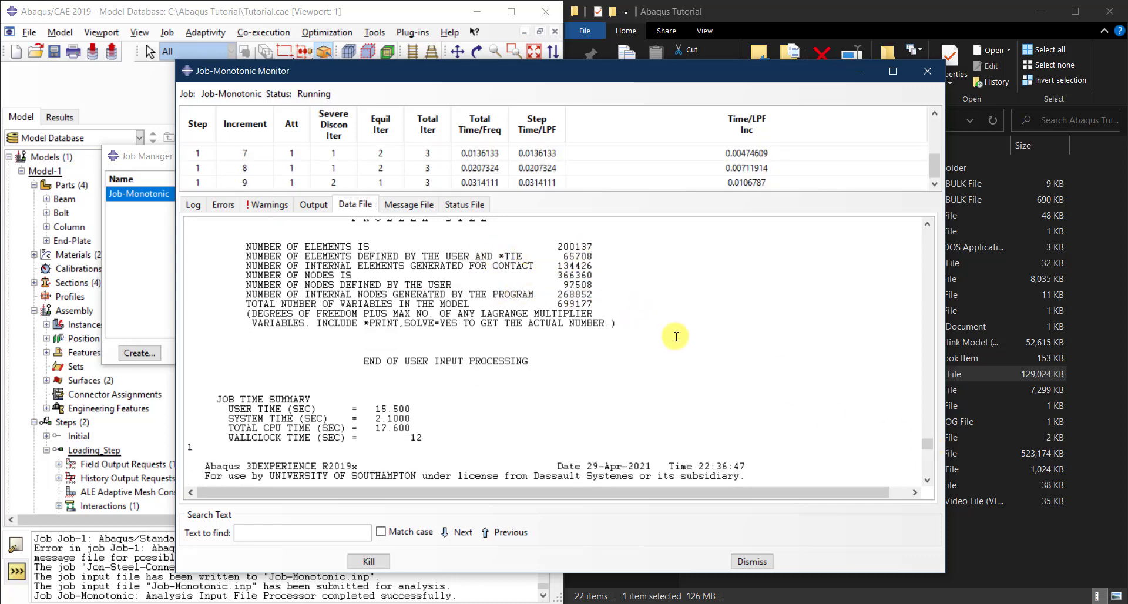
pyautogui.scroll(-3, 727, 353)
pyautogui.scroll(-10, 726, 352)
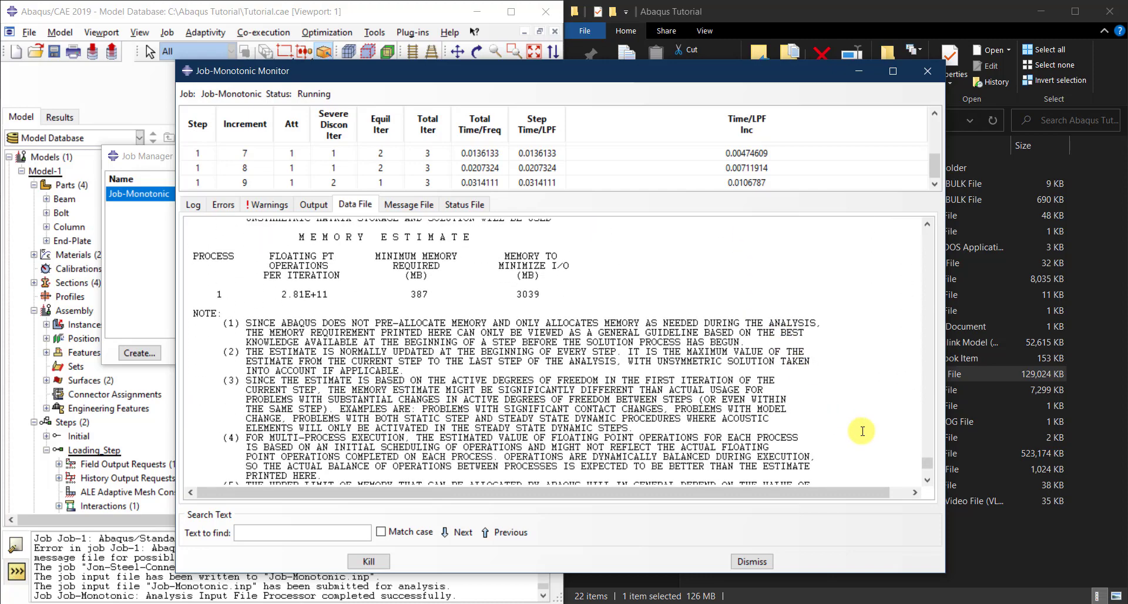
pyautogui.moveTo(927, 461); pyautogui.dragTo(893, 222)
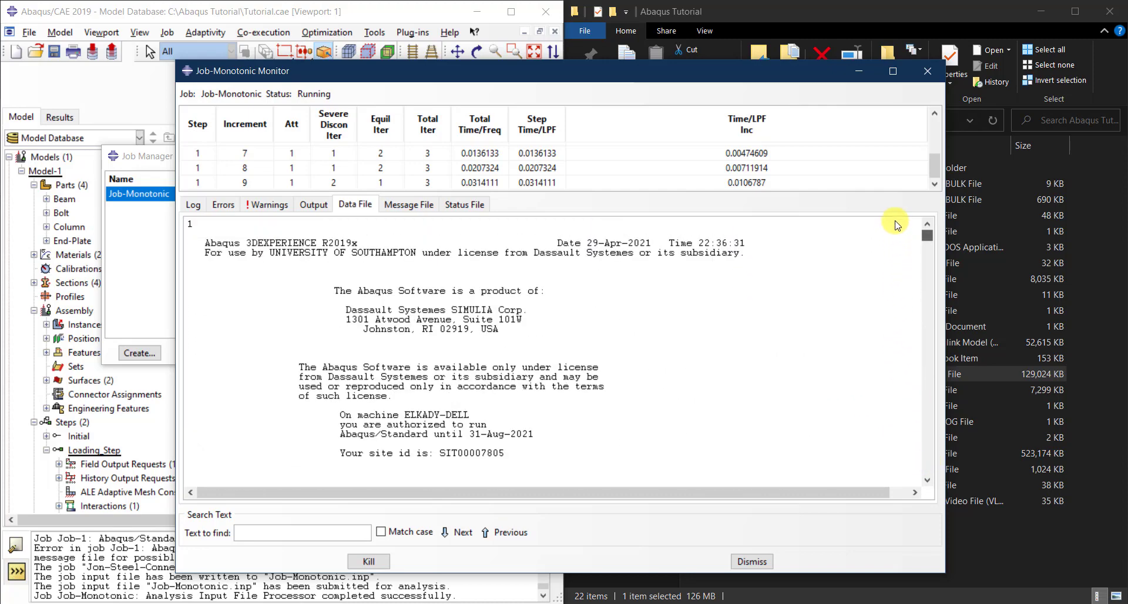
pyautogui.moveTo(779, 246); pyautogui.dragTo(779, 247)
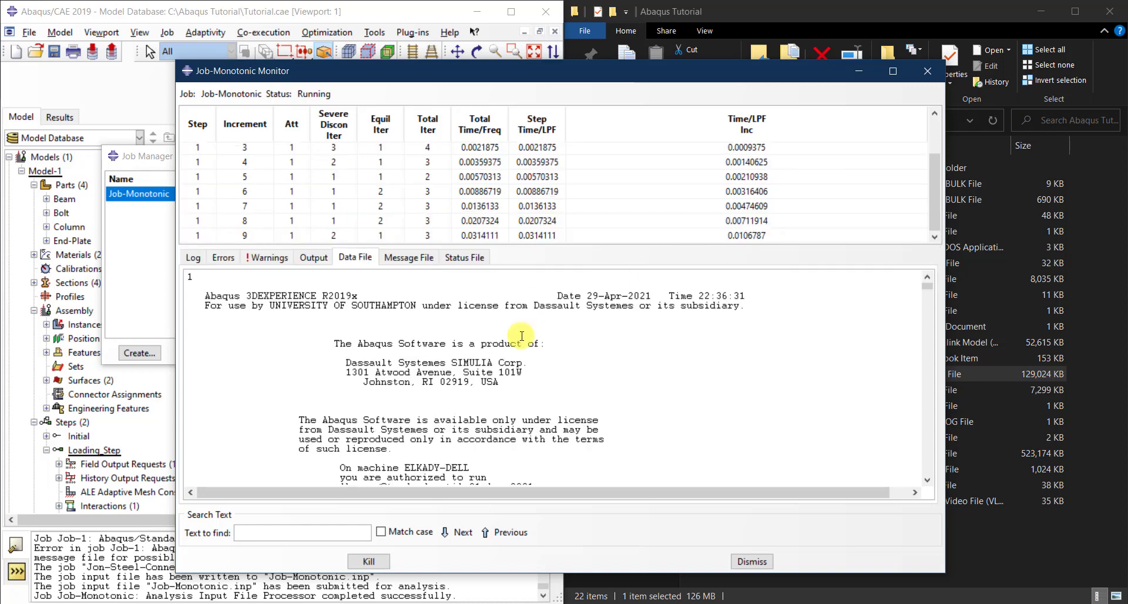
# Locate Job-Monotonic.dat in the Abaqus Tutorial folder, check the programs available for opening it, and return to the job monitor.
pyautogui.click(804, 13)
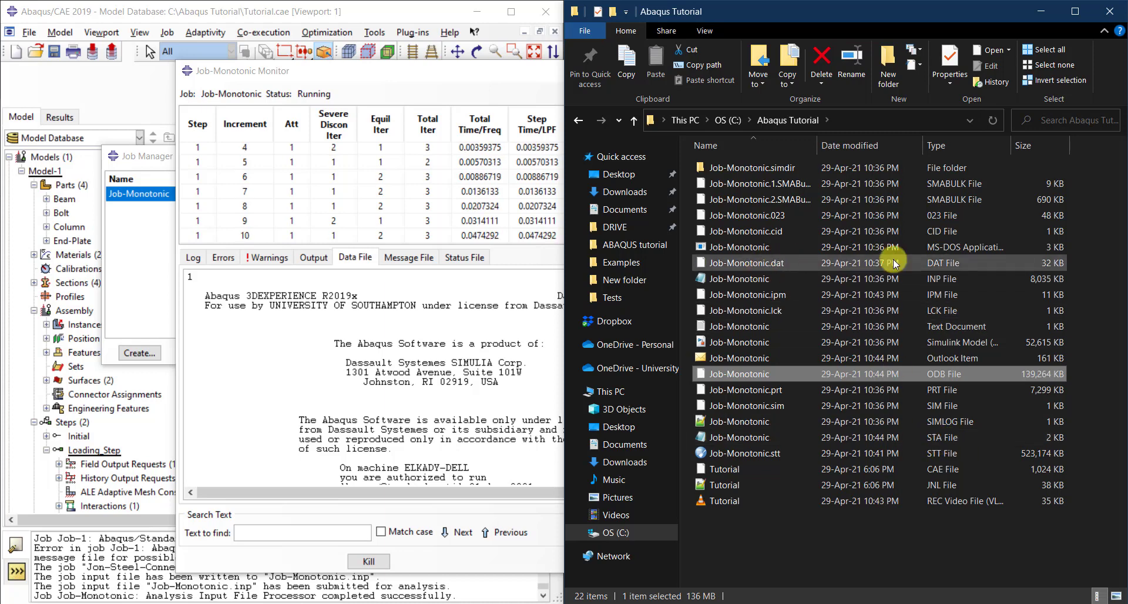
pyautogui.click(943, 266)
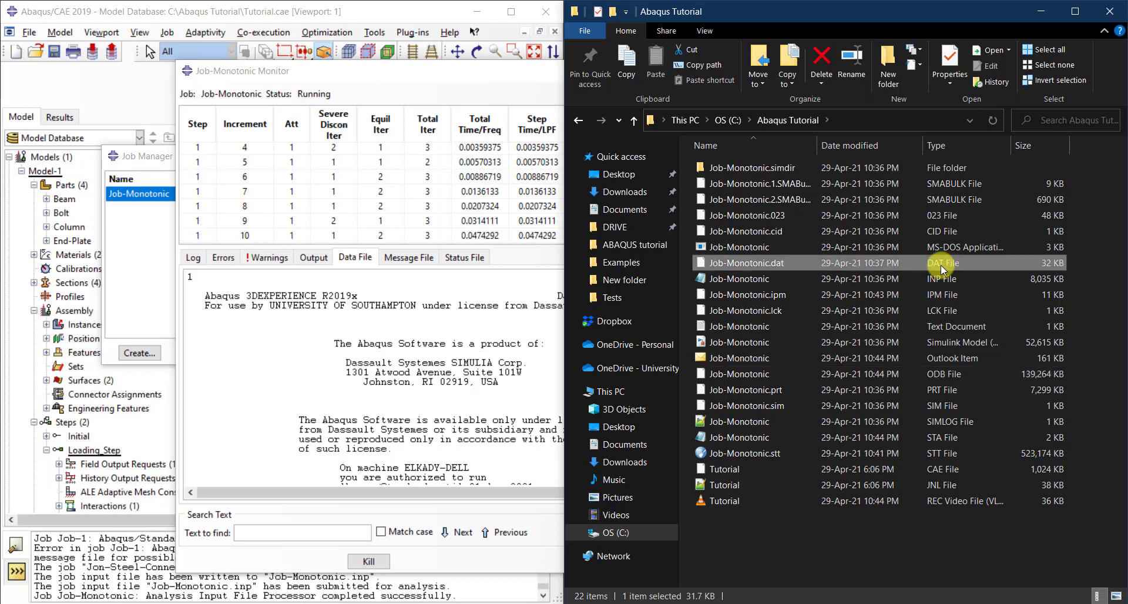
pyautogui.rightClick(769, 265)
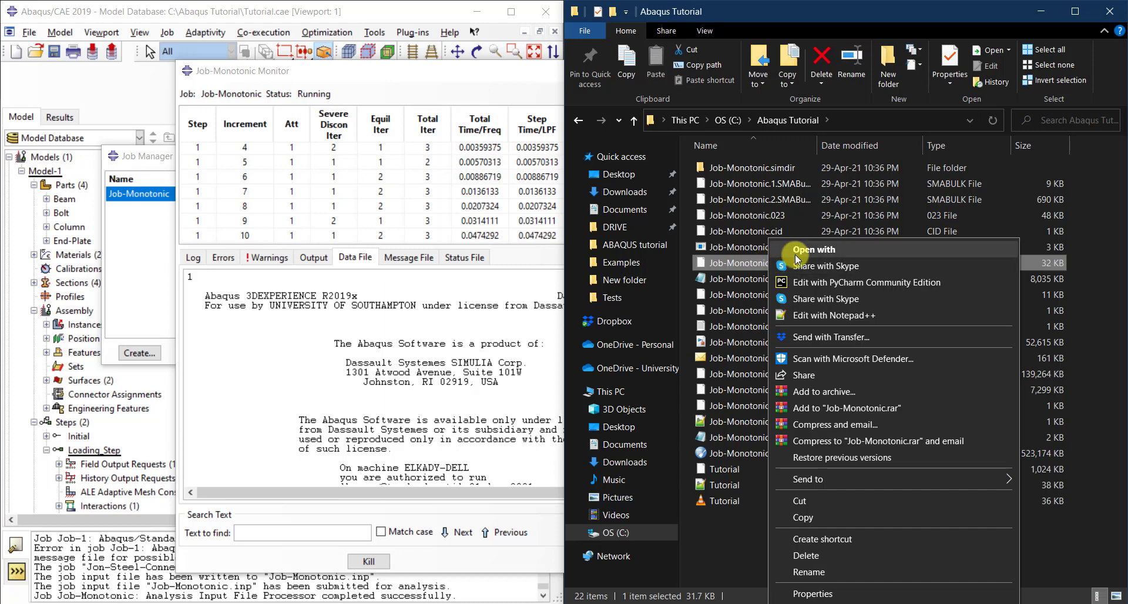
pyautogui.click(323, 364)
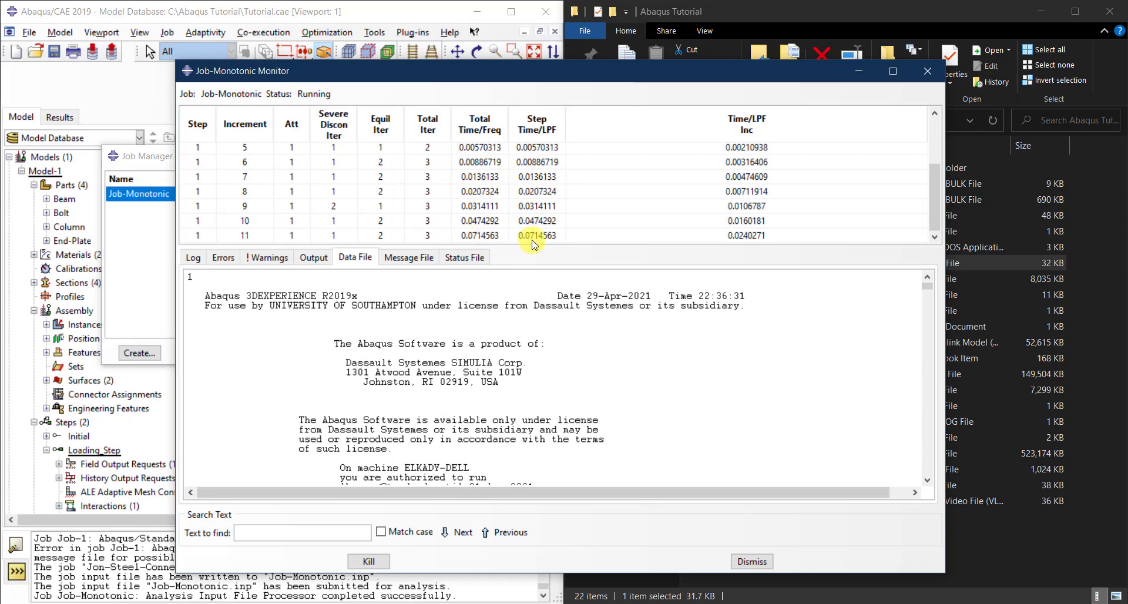
# Examine the message file's time control, convergence and solver settings, and look for the corresponding file in the Abaqus Tutorial folder.
pyautogui.click(408, 258)
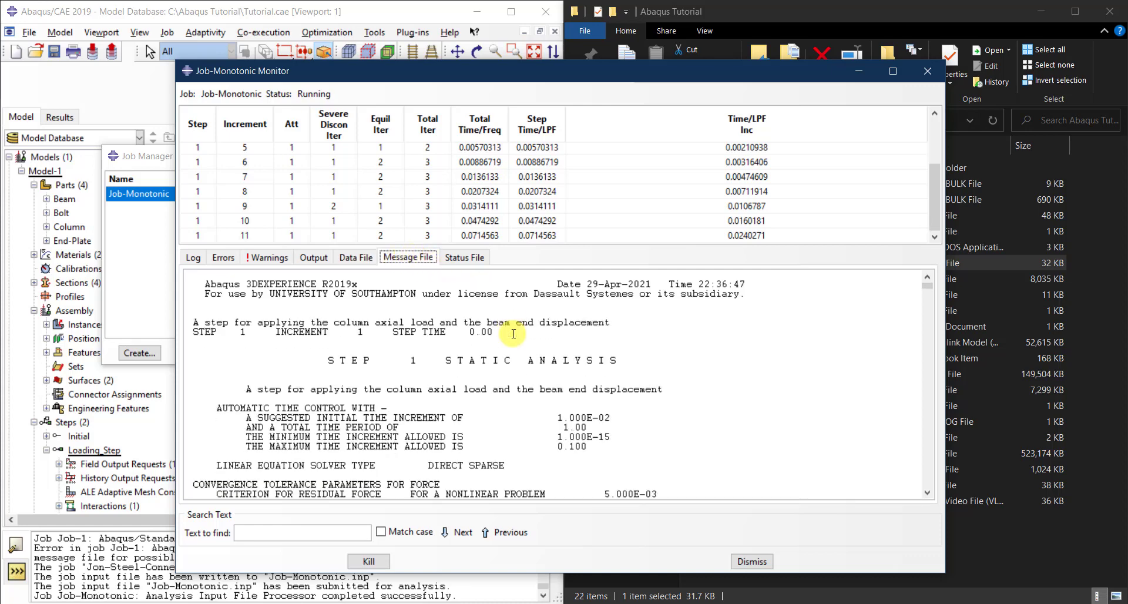
pyautogui.scroll(-8, 512, 334)
pyautogui.scroll(-20, 513, 335)
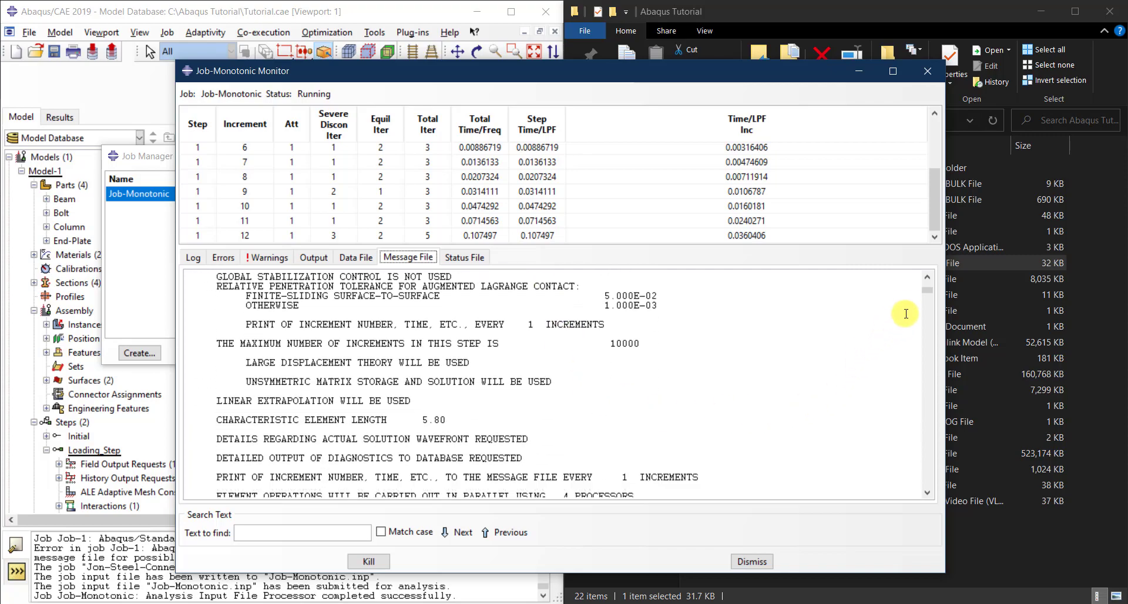
pyautogui.moveTo(926, 291); pyautogui.dragTo(927, 482)
pyautogui.click(949, 455)
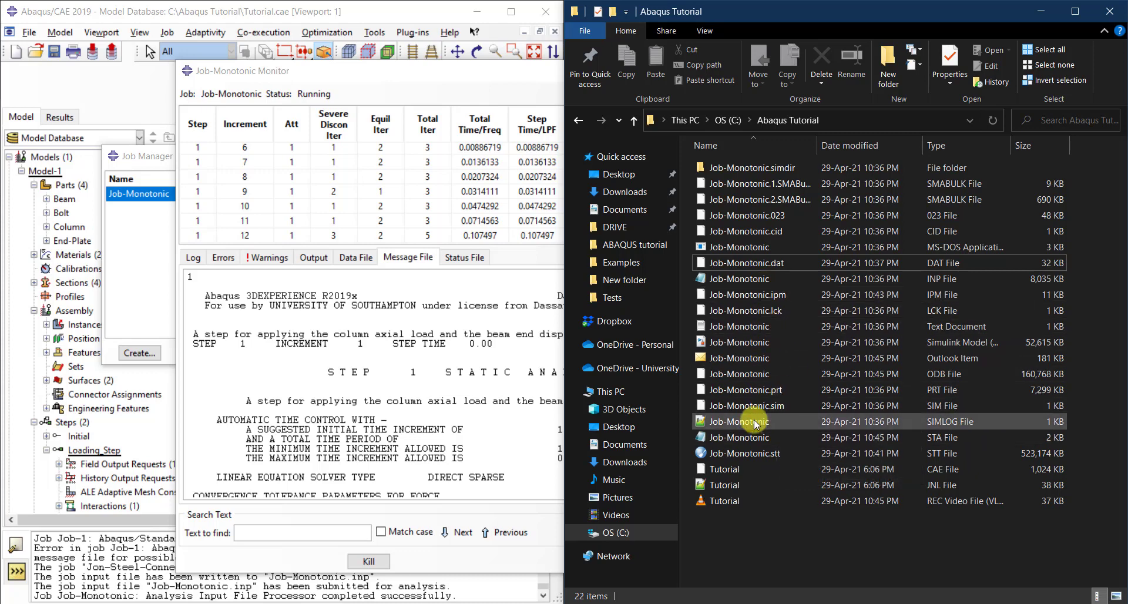
pyautogui.click(461, 361)
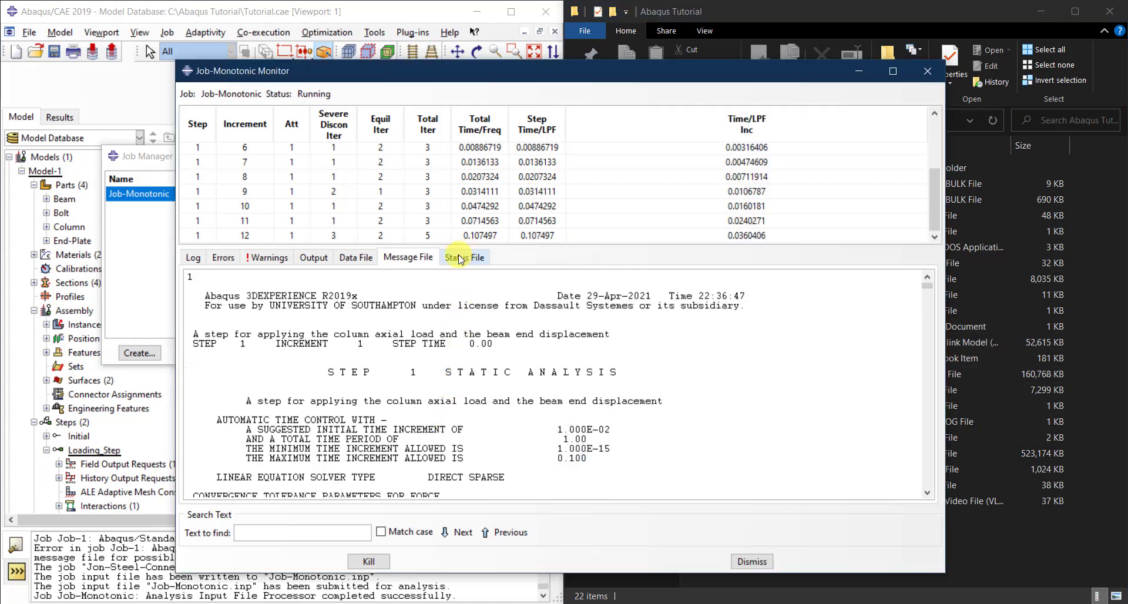
# Examine the summary of increments, attempts and iterations in the Job-Monotonic status file.
pyautogui.click(460, 258)
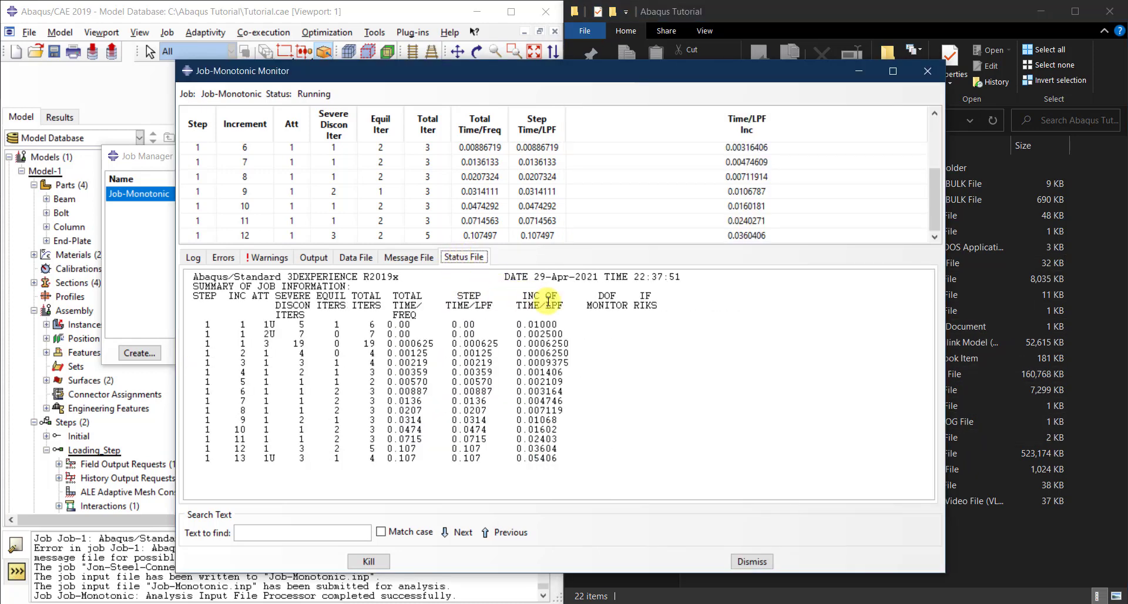
pyautogui.moveTo(561, 460); pyautogui.dragTo(186, 275)
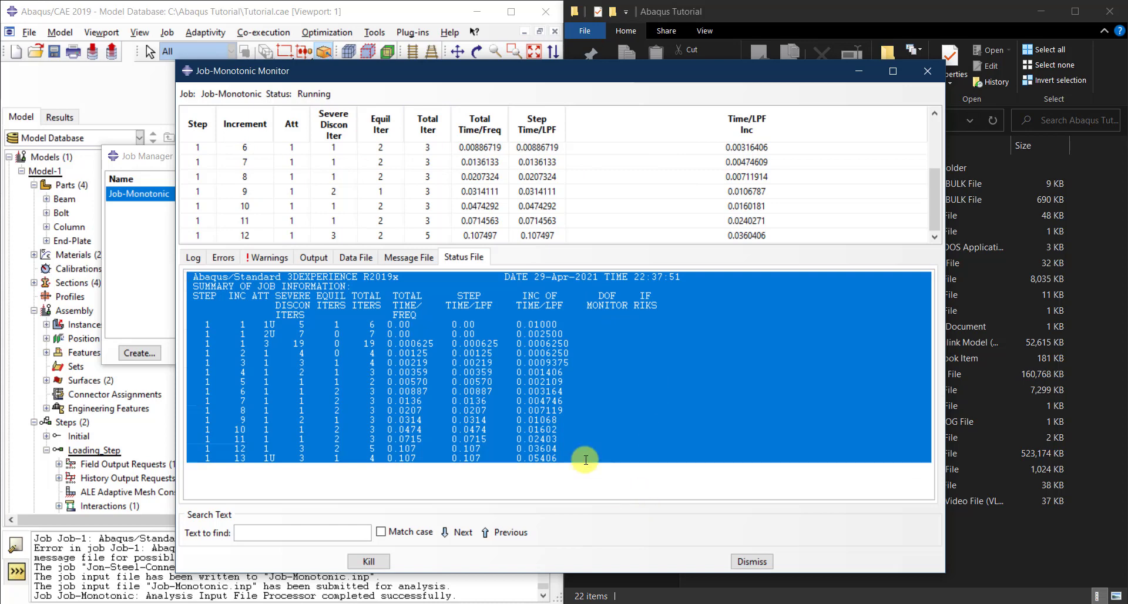
pyautogui.moveTo(585, 460); pyautogui.dragTo(161, 273)
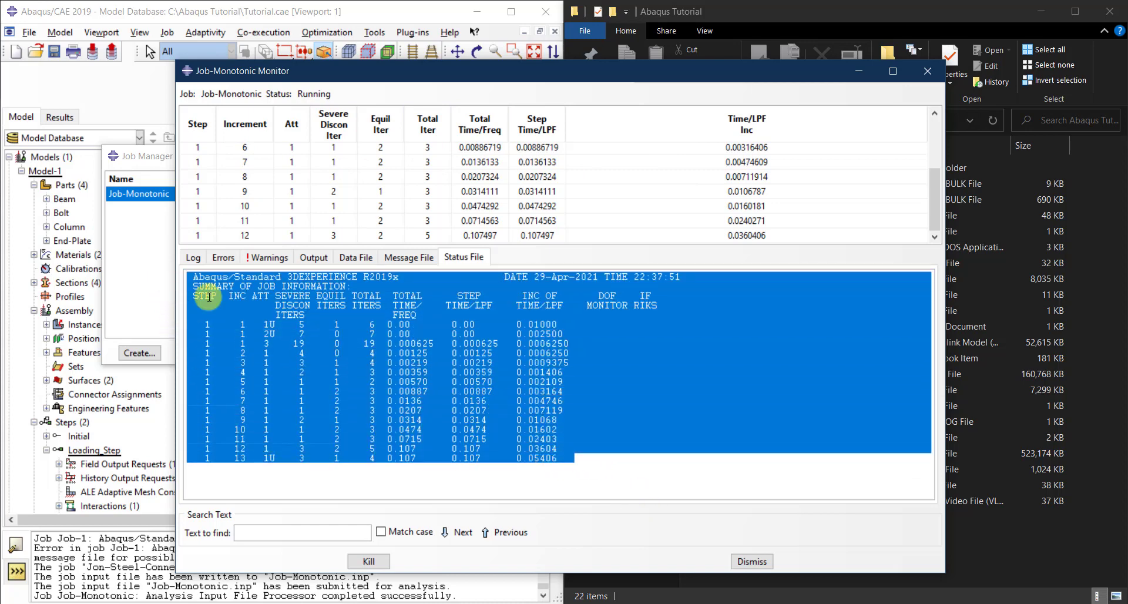
# Open the Job-Monotonic STA file from the Abaqus Tutorial folder in Notepad, review its job summary, and close it.
pyautogui.click(1051, 565)
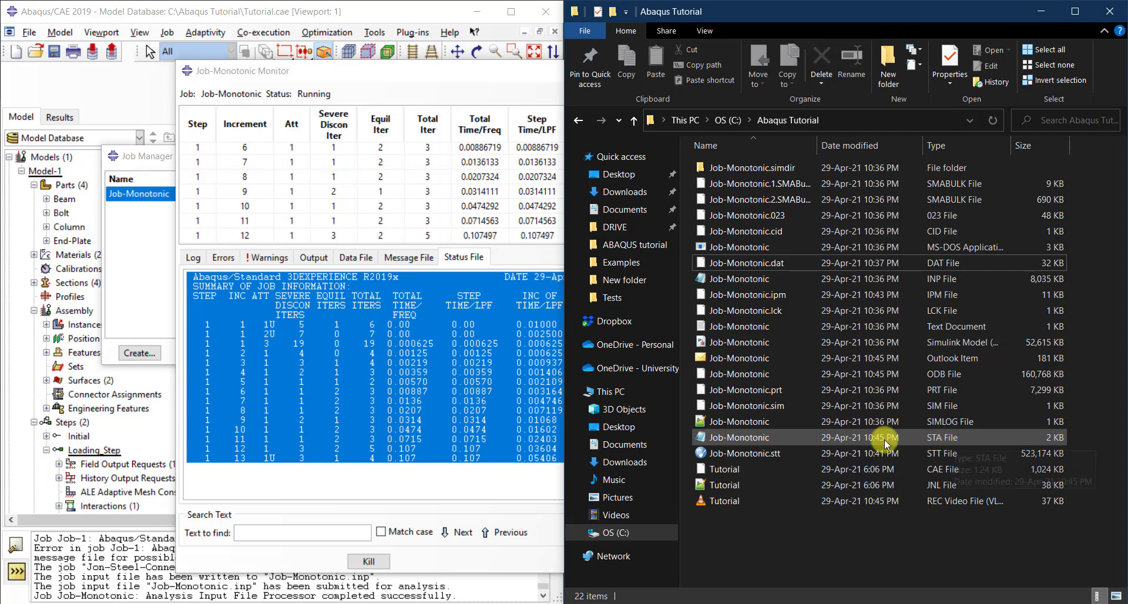
pyautogui.doubleClick(734, 438)
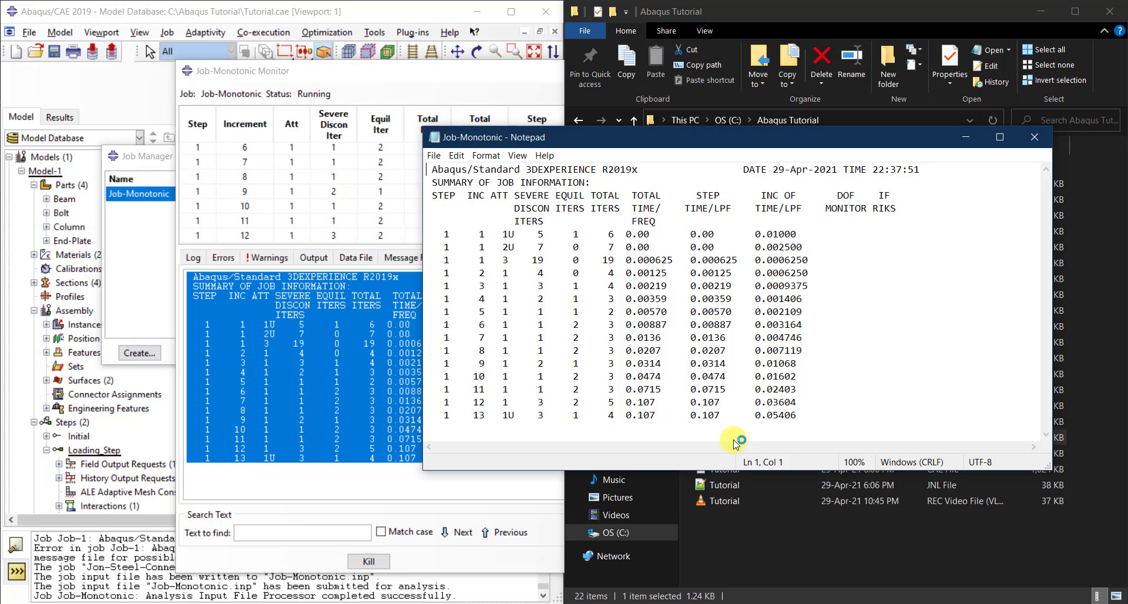
pyautogui.moveTo(844, 406); pyautogui.dragTo(411, 163)
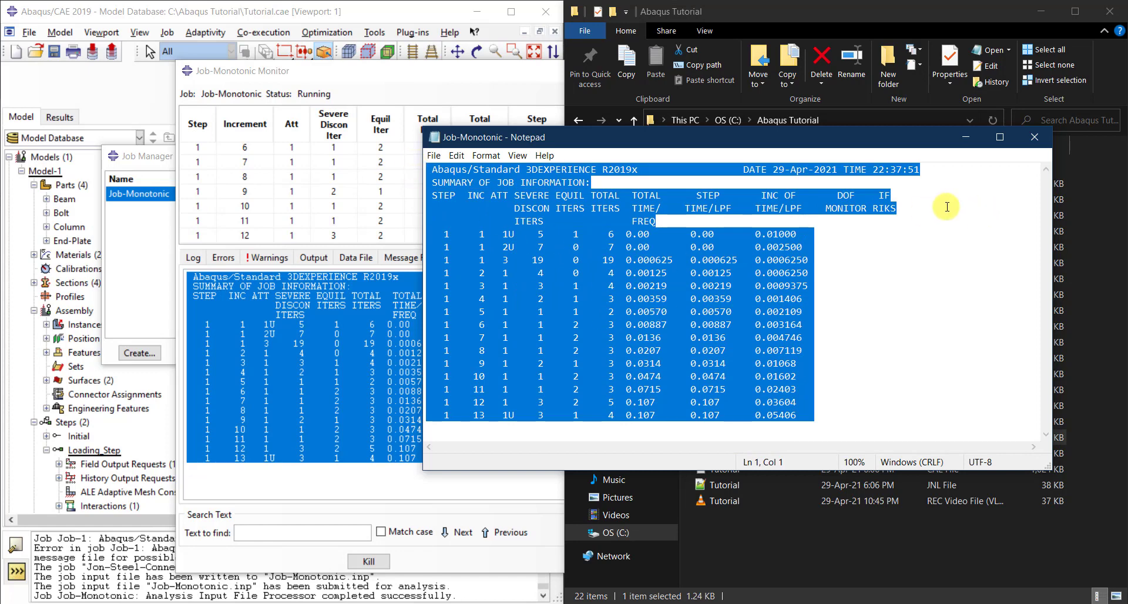
pyautogui.click(1034, 137)
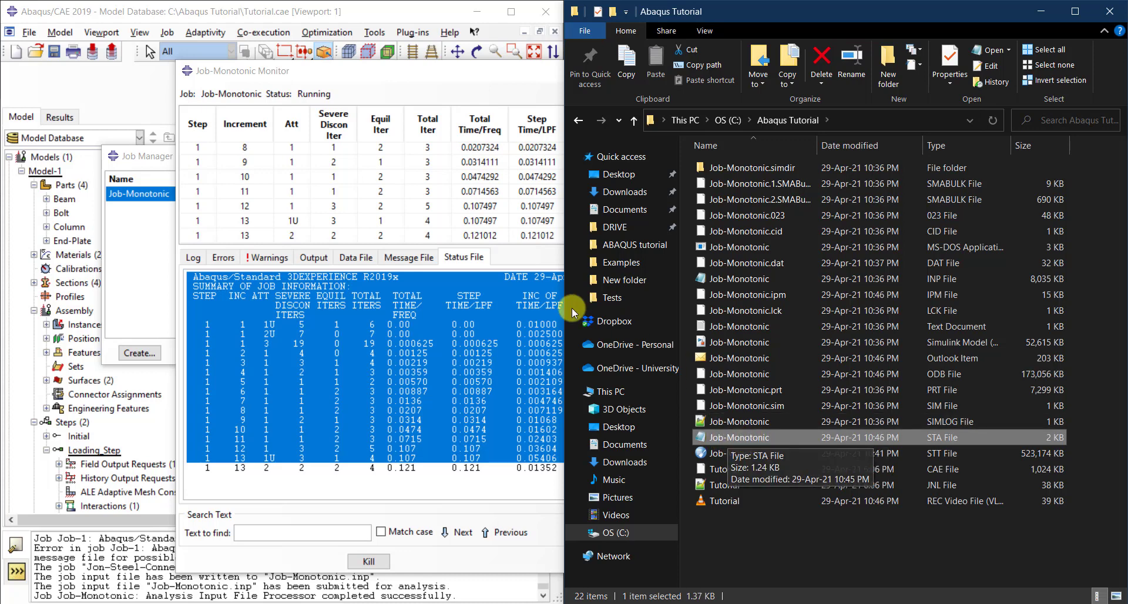
# Return to the job monitor and examine the contact displacement, strain increment and excessive distortion warnings.
pyautogui.click(462, 333)
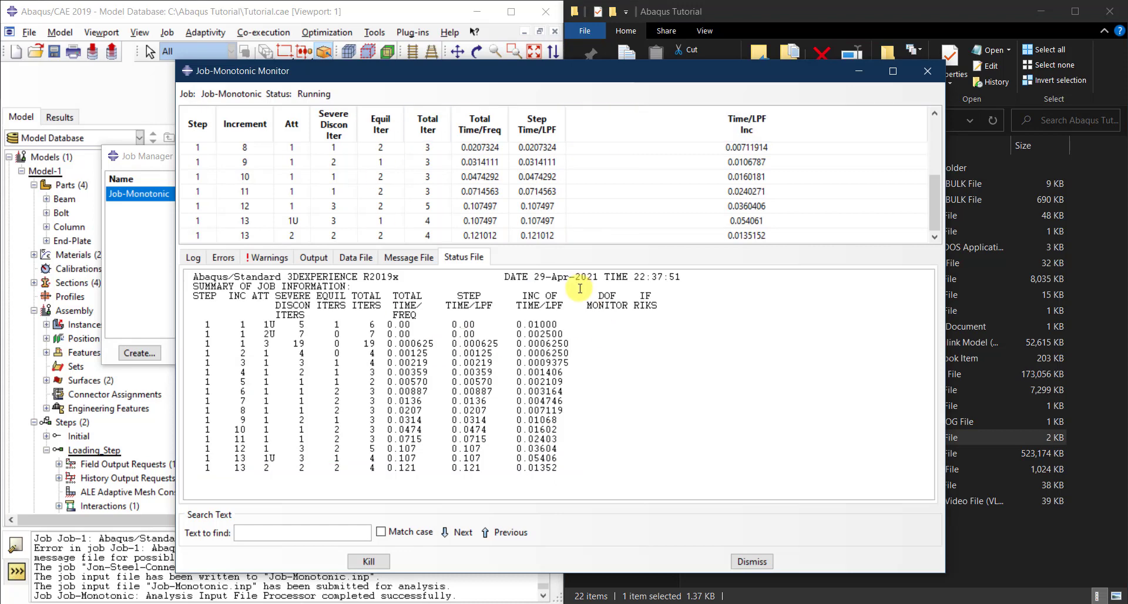
pyautogui.click(253, 258)
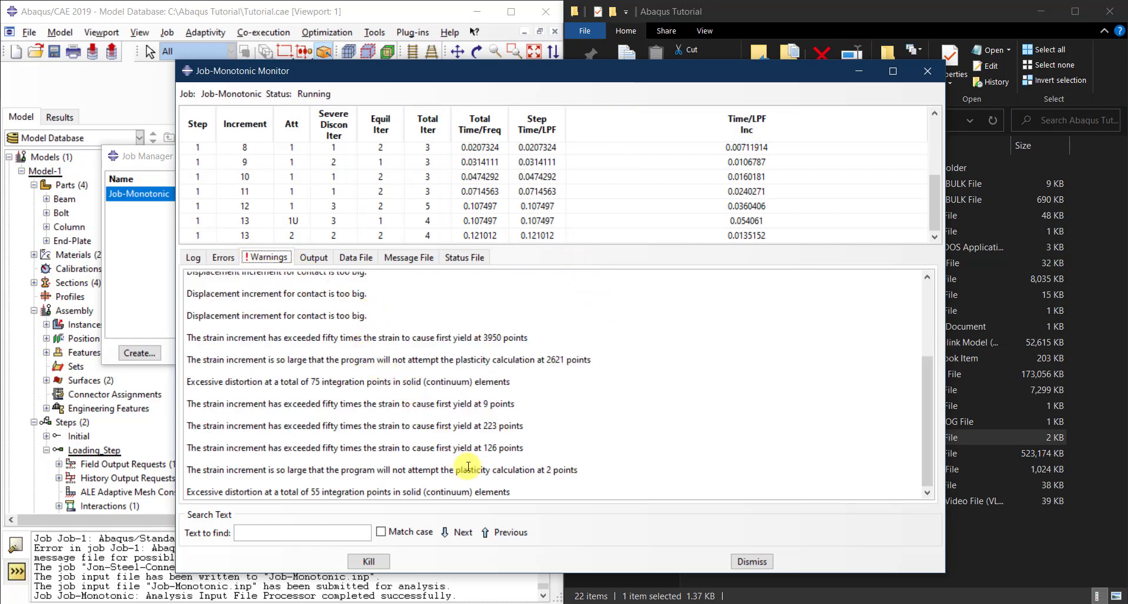
pyautogui.moveTo(515, 489); pyautogui.dragTo(185, 291)
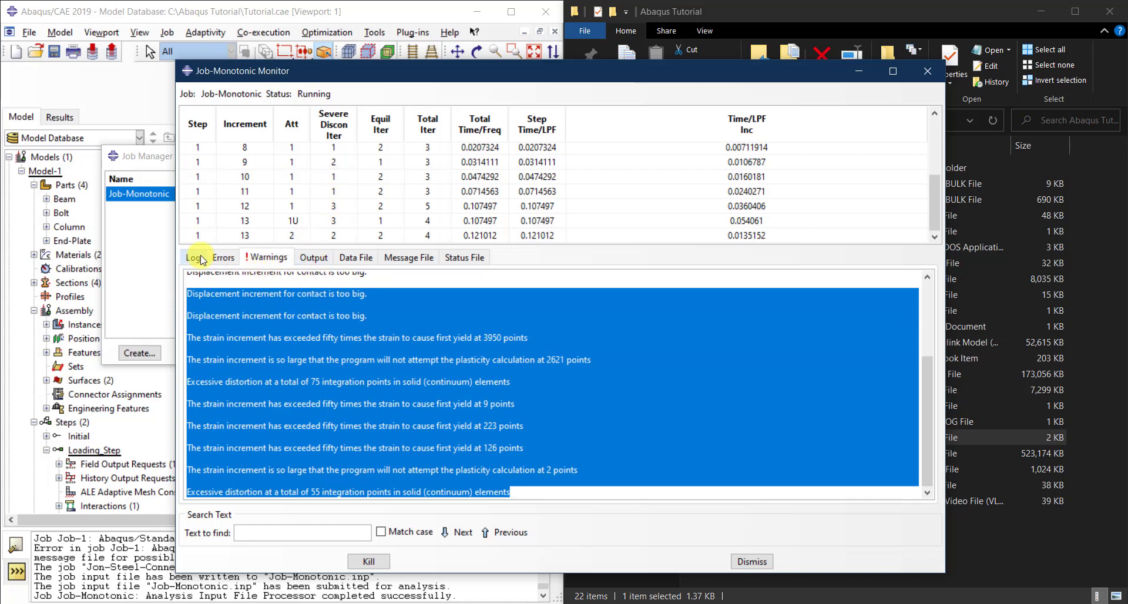
# Enlarge the monitor's increment table and consult the time-increment timeline sketch in Microsoft Whiteboard.
pyautogui.moveTo(535, 244); pyautogui.dragTo(542, 351)
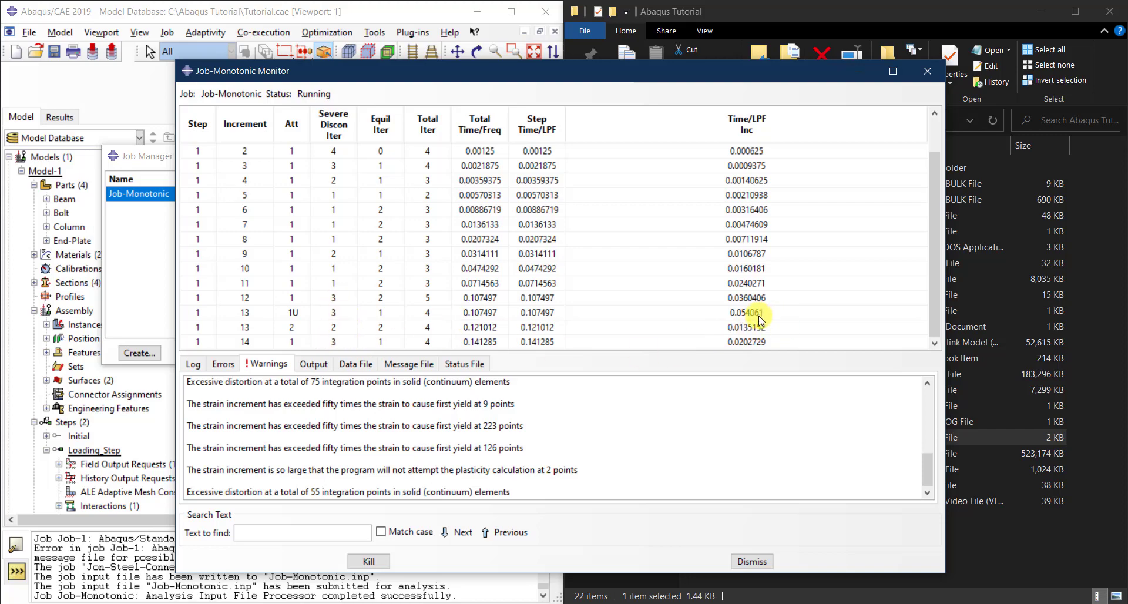
pyautogui.click(754, 602)
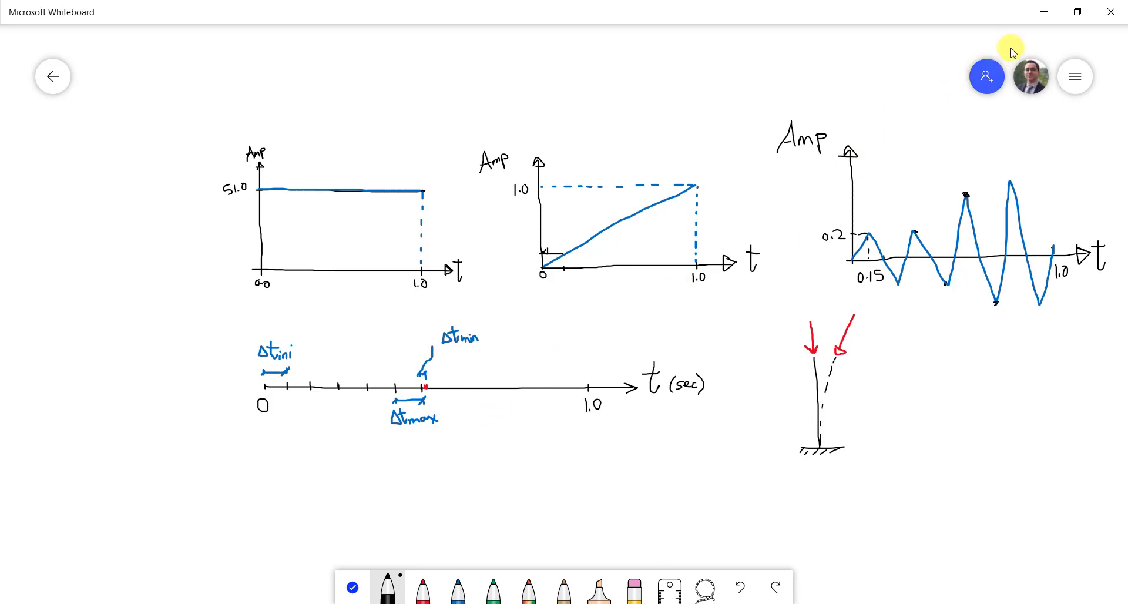
pyautogui.click(1036, 22)
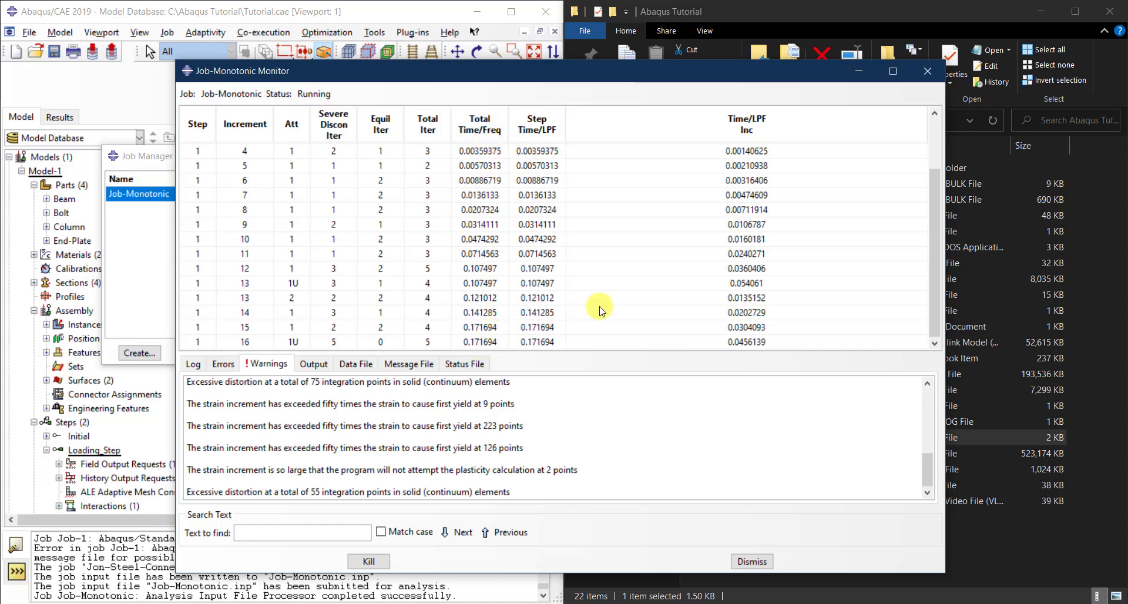
# Compare the running job's increment sizes and attempts from the first increment onward with the latest distortion warnings.
pyautogui.moveTo(929, 297); pyautogui.dragTo(765, 224)
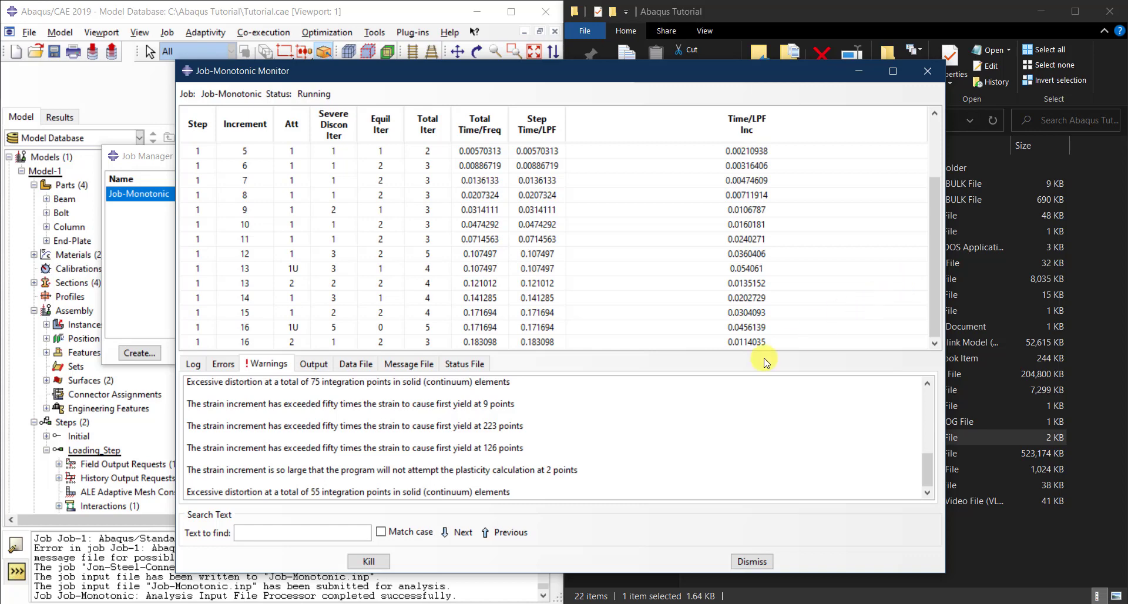
pyautogui.moveTo(529, 493); pyautogui.dragTo(187, 470)
pyautogui.click(267, 476)
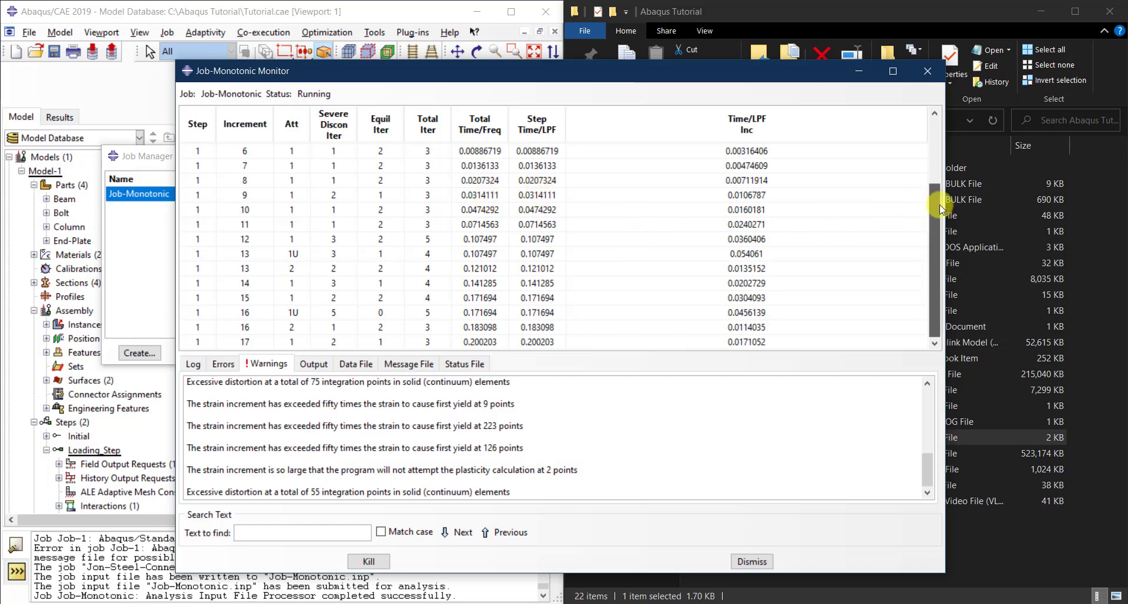
pyautogui.moveTo(939, 205); pyautogui.dragTo(939, 142)
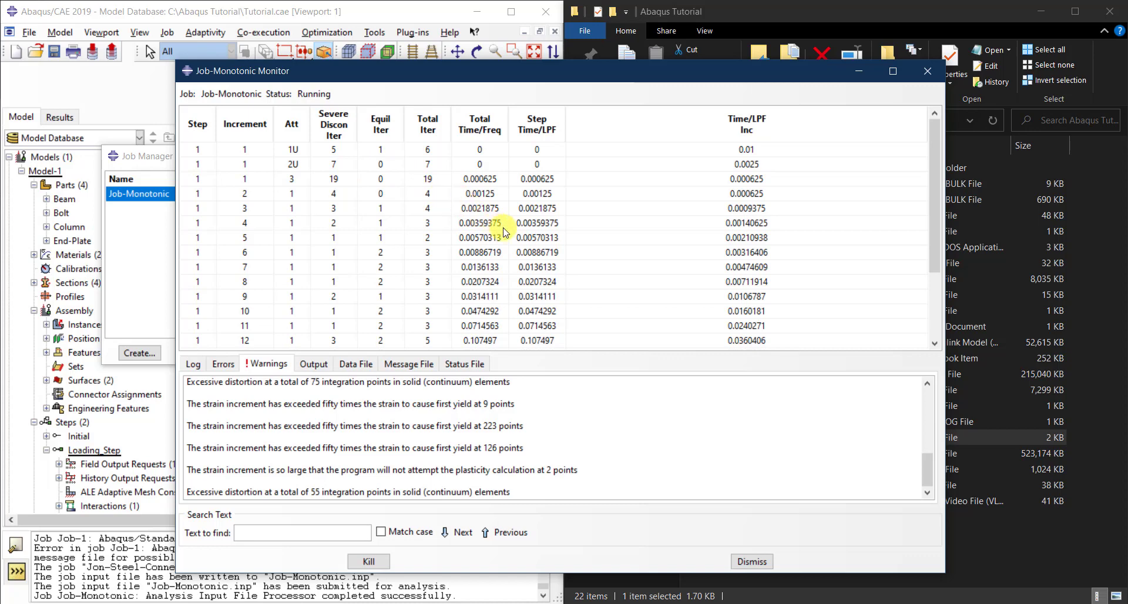
pyautogui.scroll(-2, 504, 231)
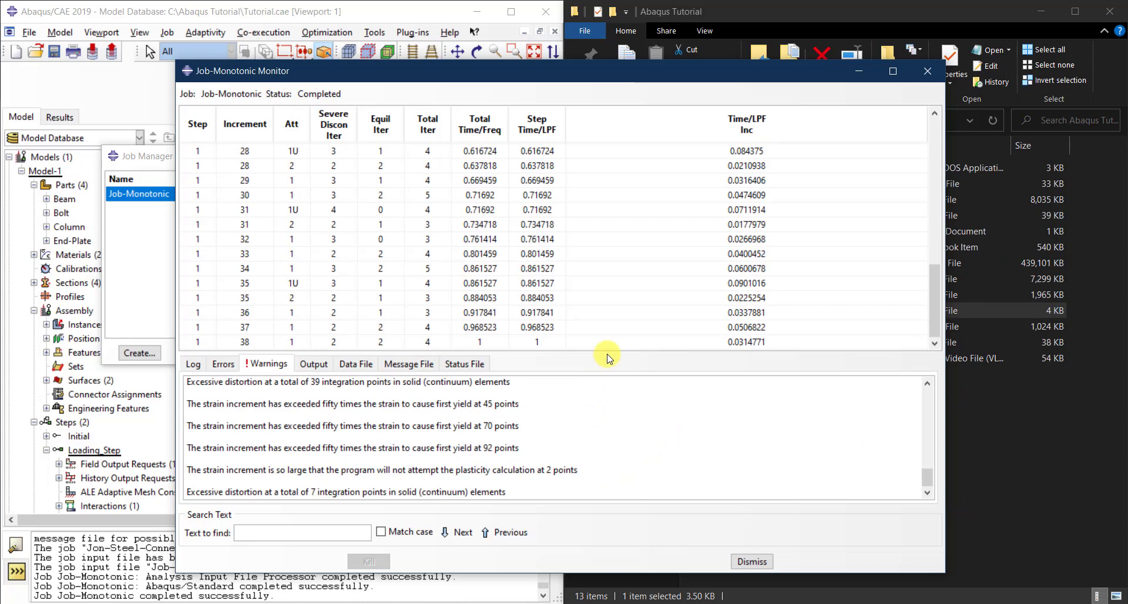
# Examine the finished job's last increments and its log of submission and completion times, and close the job monitor.
pyautogui.moveTo(607, 349)
pyautogui.mouseDown()
pyautogui.moveTo(596, 345)
pyautogui.moveTo(594, 361)
pyautogui.mouseUp()
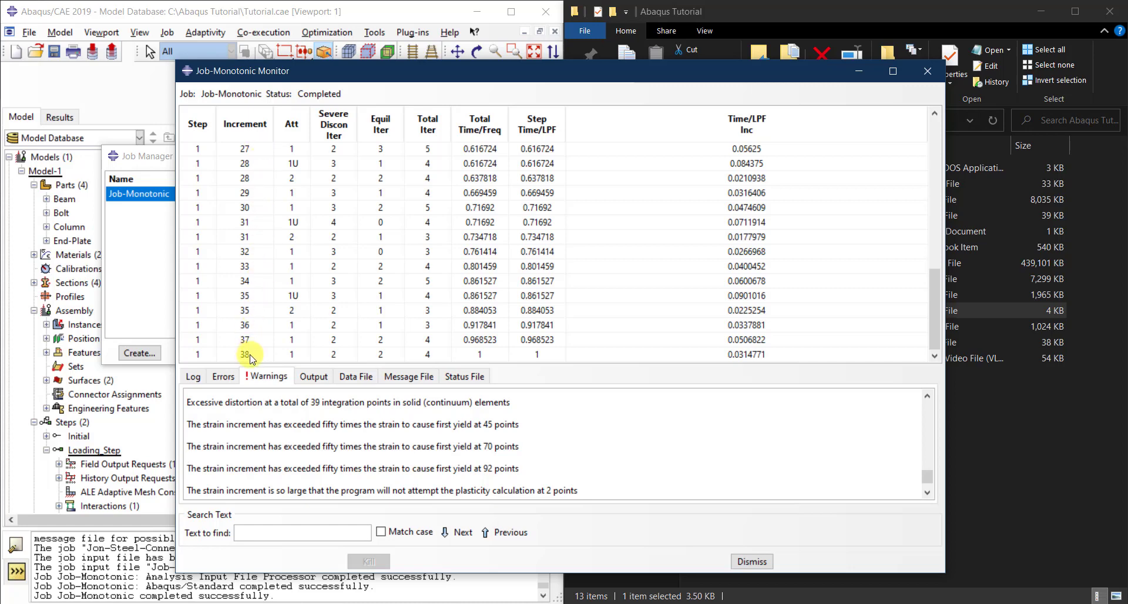
pyautogui.click(195, 379)
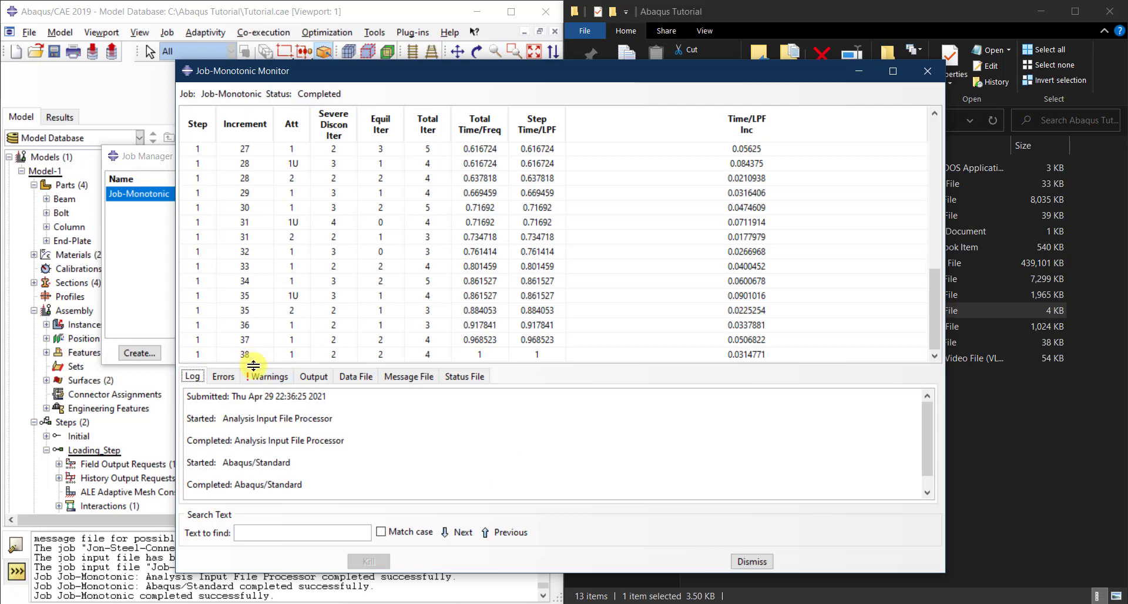
pyautogui.moveTo(253, 365); pyautogui.dragTo(253, 309)
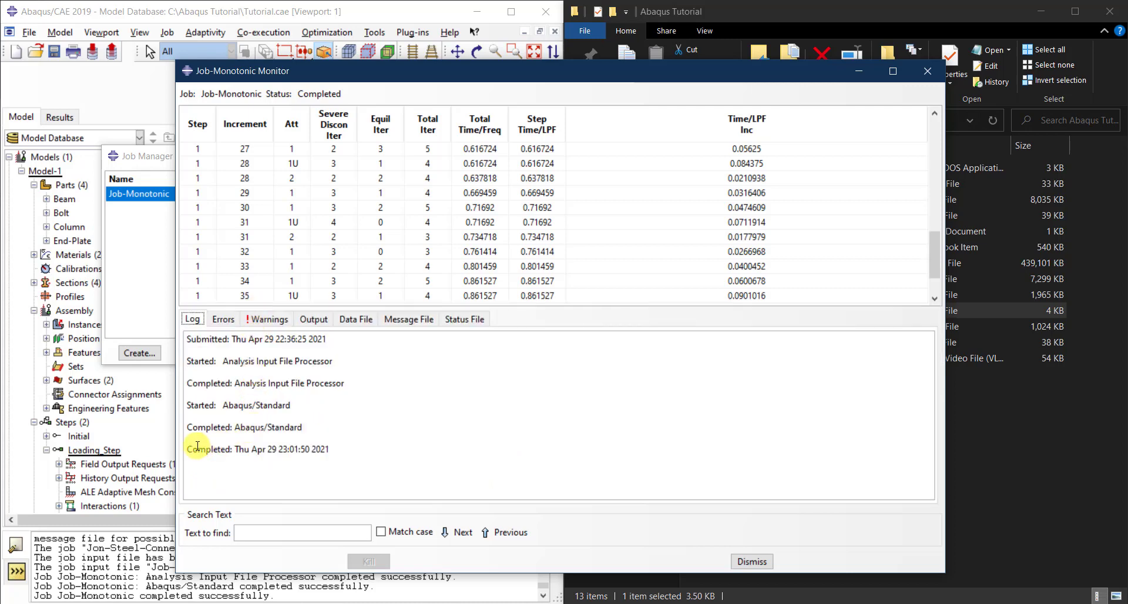
pyautogui.moveTo(193, 449)
pyautogui.mouseDown()
pyautogui.moveTo(335, 450)
pyautogui.moveTo(192, 450)
pyautogui.mouseUp()
pyautogui.click(294, 450)
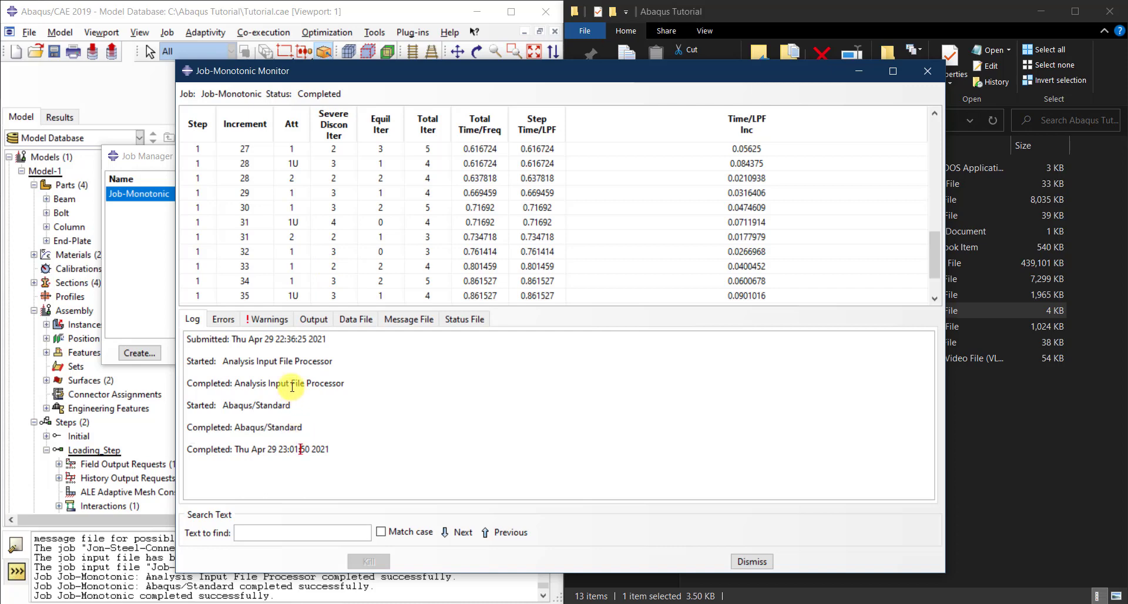
pyautogui.click(752, 561)
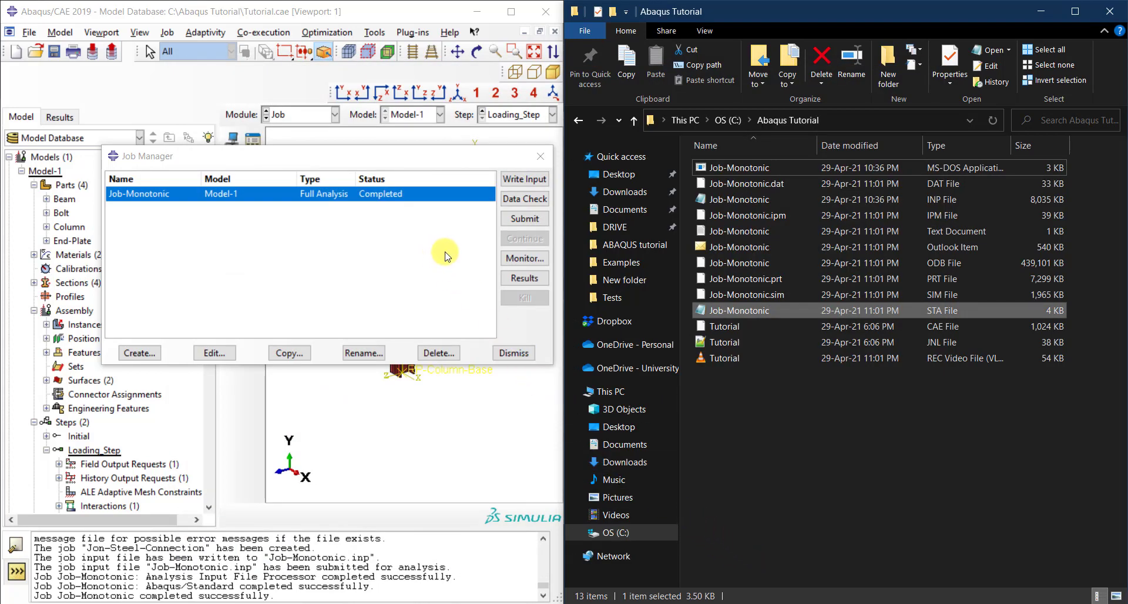
# Maximize the Abaqus/CAE window and check the size of the Job-Monotonic ODB file in the Abaqus Tutorial folder.
pyautogui.click(517, 18)
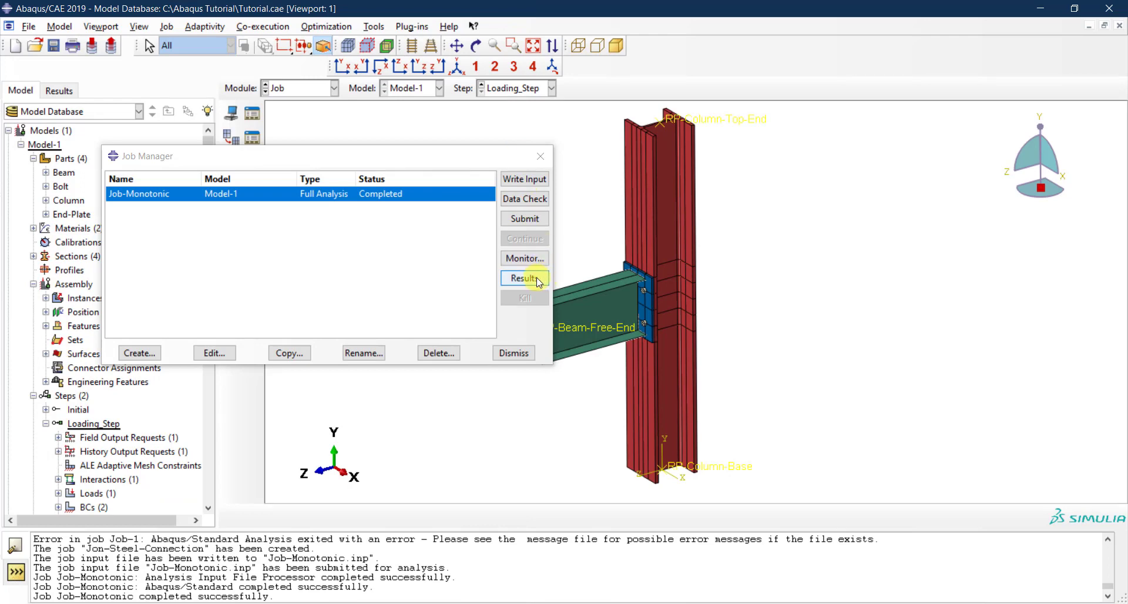
pyautogui.hotkey('alt', 'Tab')
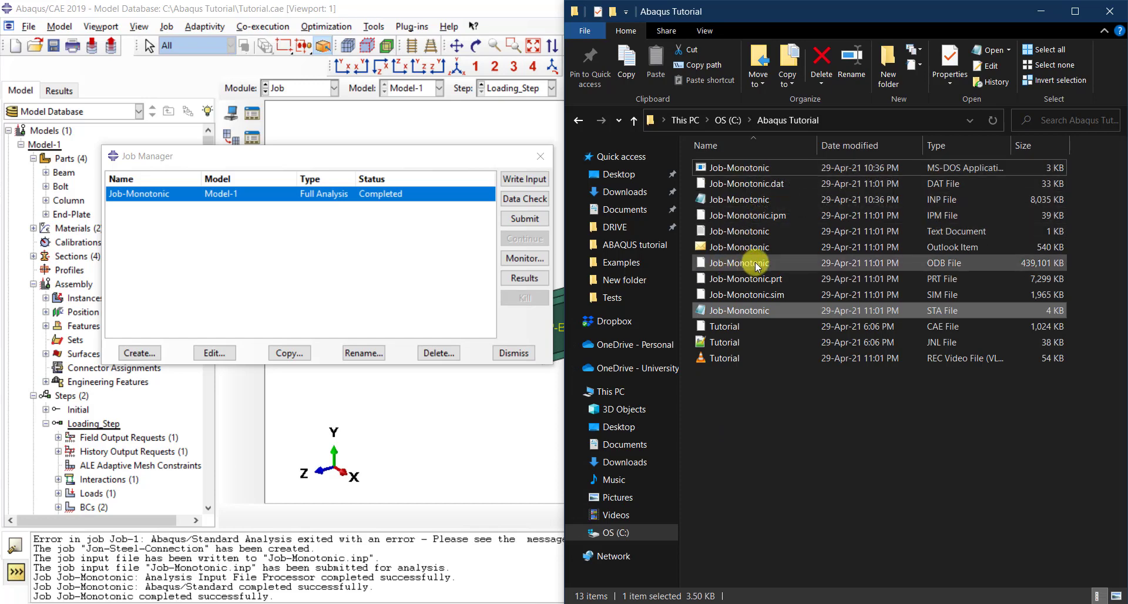
pyautogui.click(827, 263)
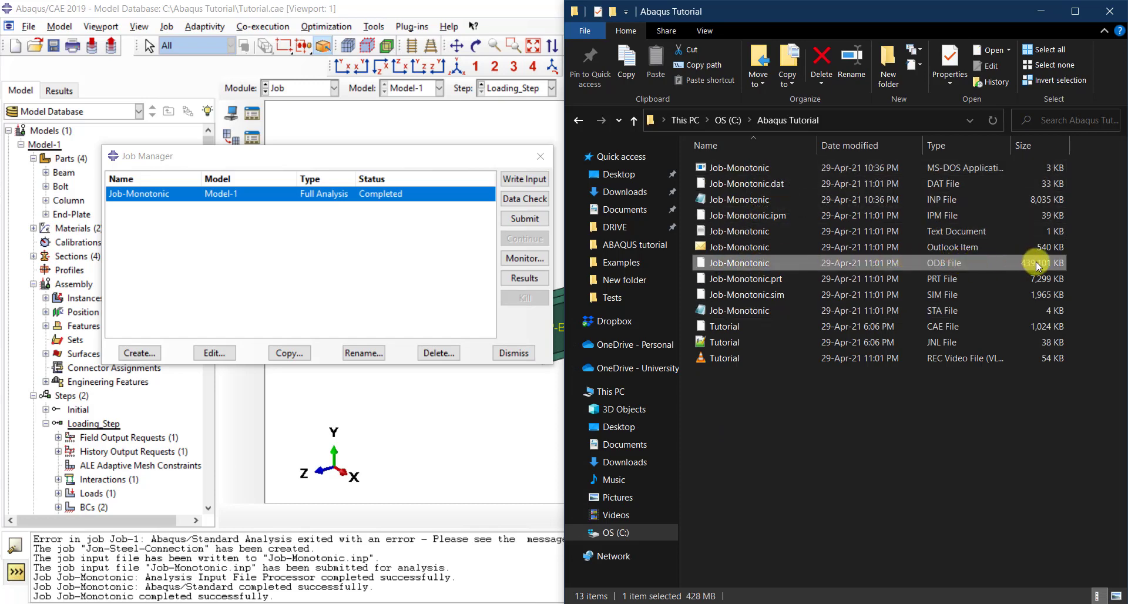
pyautogui.moveTo(1080, 258); pyautogui.dragTo(1005, 261)
pyautogui.moveTo(1087, 261); pyautogui.dragTo(1012, 266)
pyautogui.moveTo(1089, 262); pyautogui.dragTo(1012, 266)
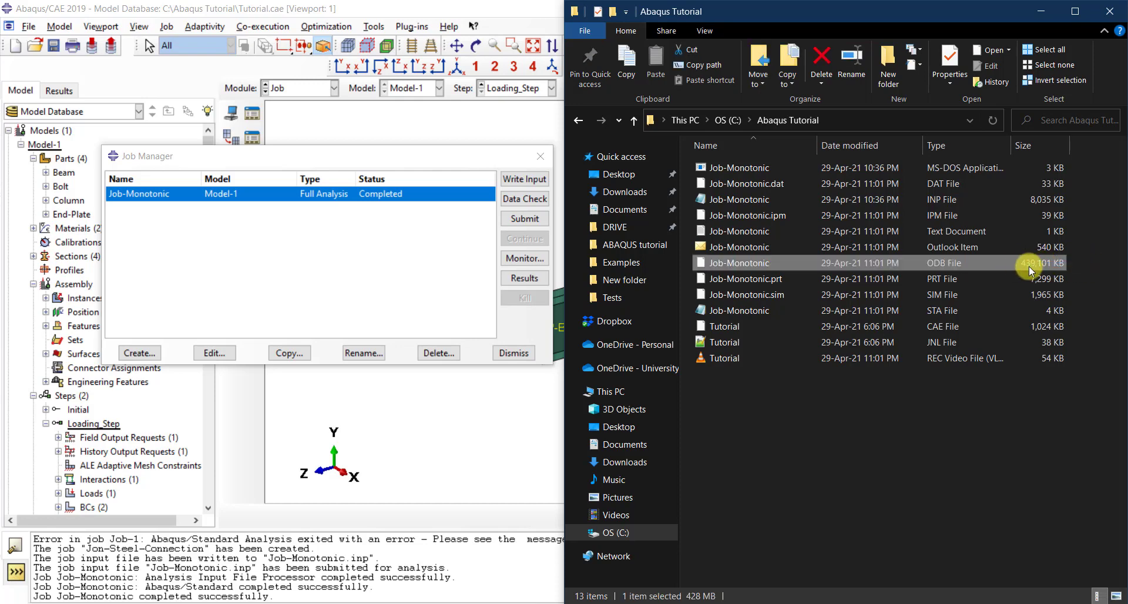
pyautogui.click(1084, 263)
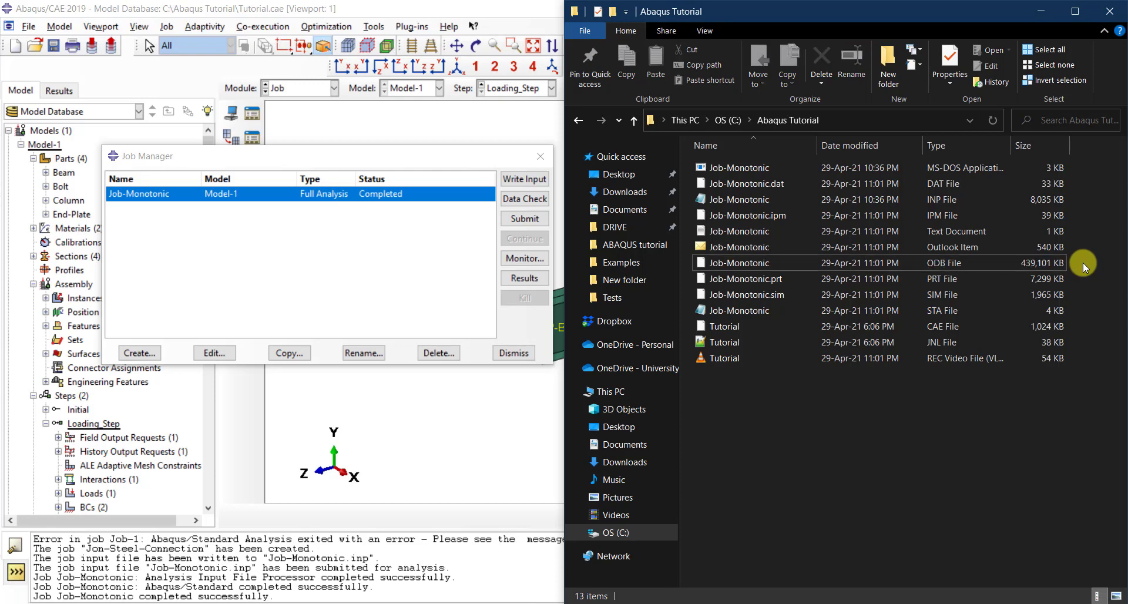
pyautogui.moveTo(1083, 262); pyautogui.dragTo(1028, 263)
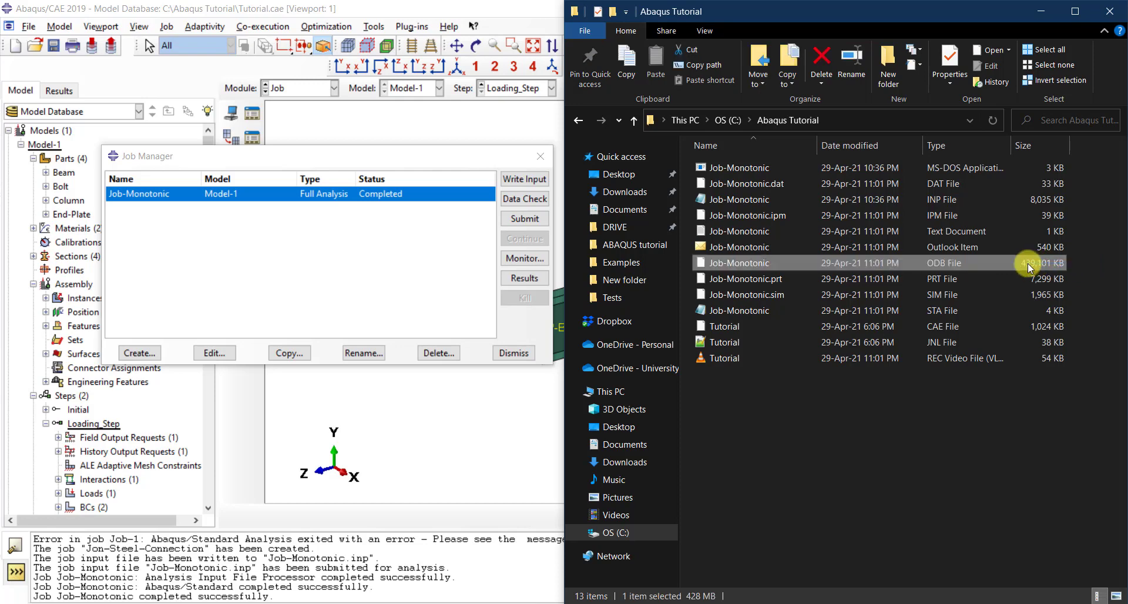
pyautogui.click(1078, 264)
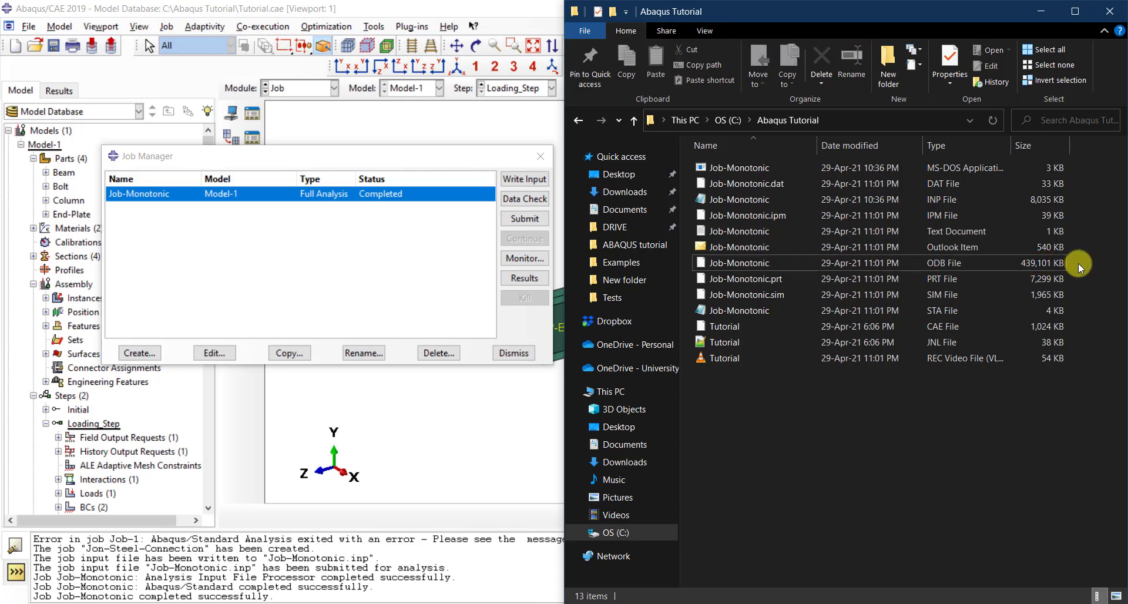